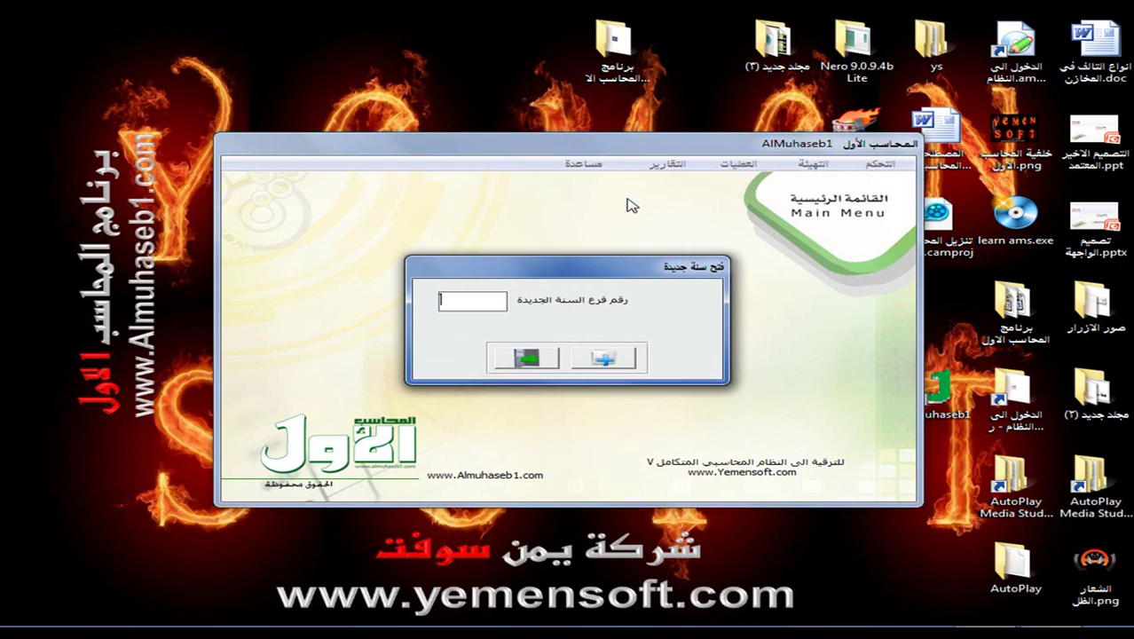
Step: Open a new fiscal year with branch number 2013 and close the new-year dialog
type("2013")
key("Return")
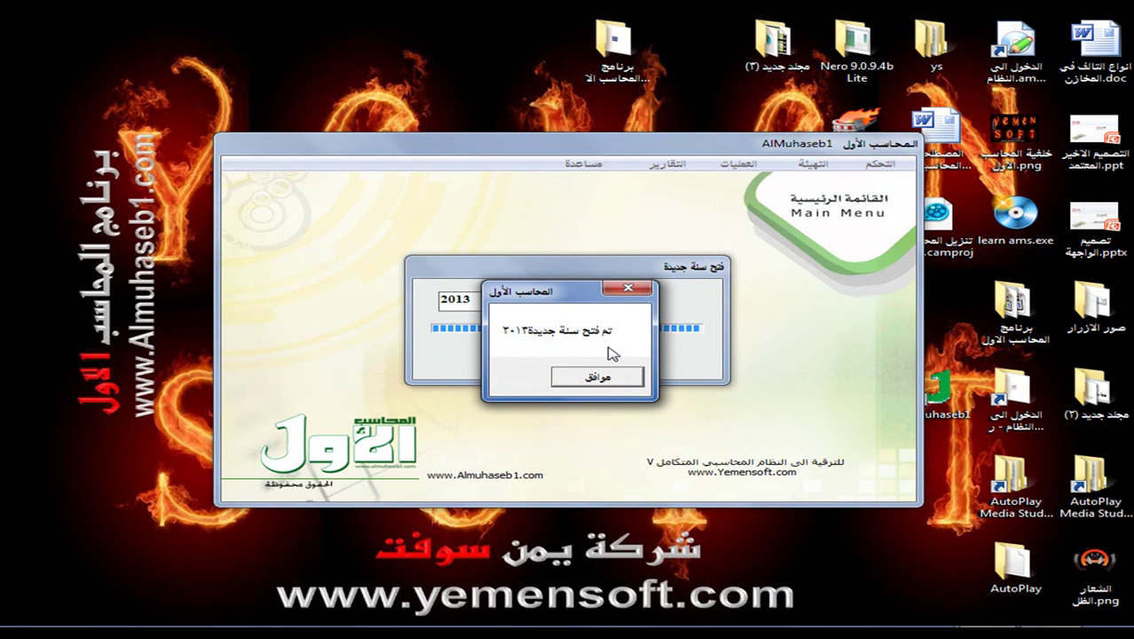
left_click(596, 380)
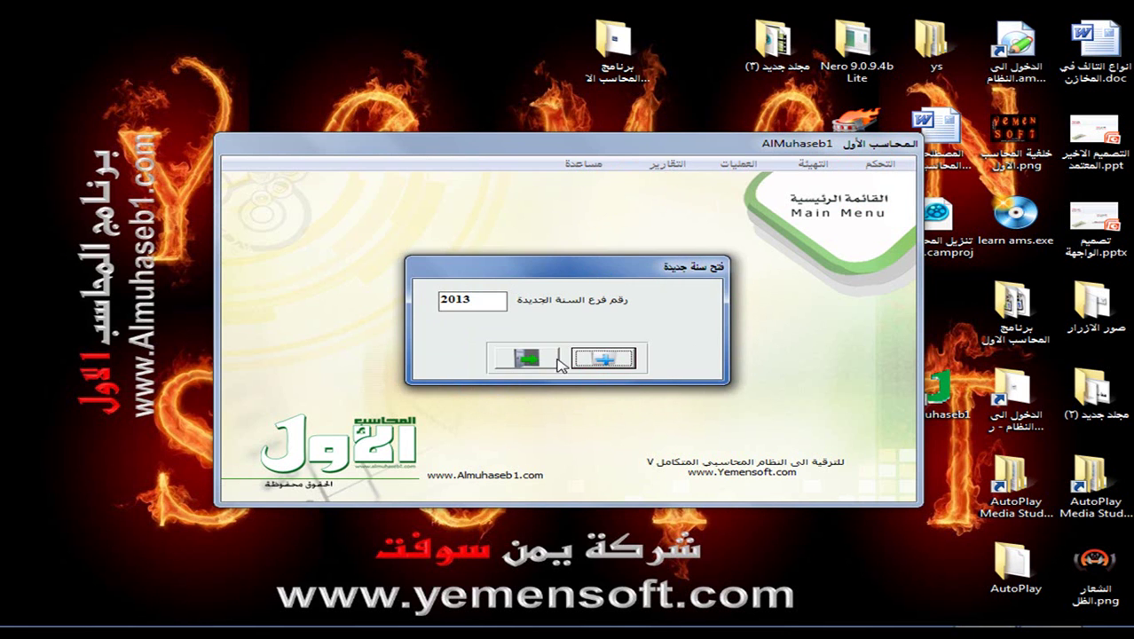
left_click(511, 359)
Step: Transfer the warehouse balances using the option that stocktaking quantities were entered and processed with receipt and issue orders
left_click(880, 164)
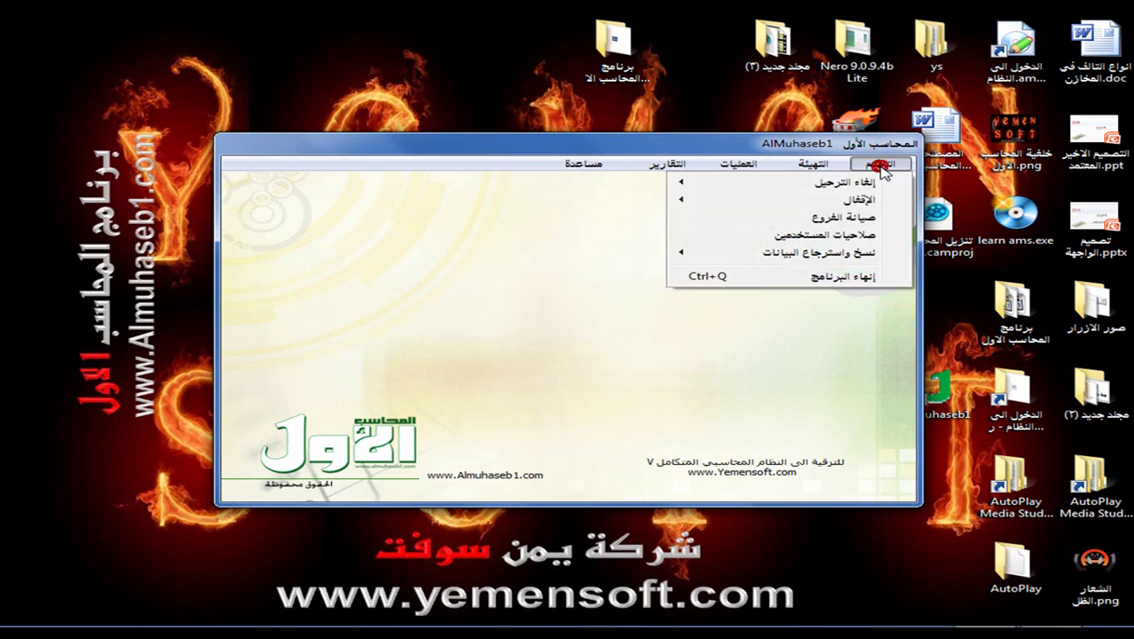
mouse_move(799, 200)
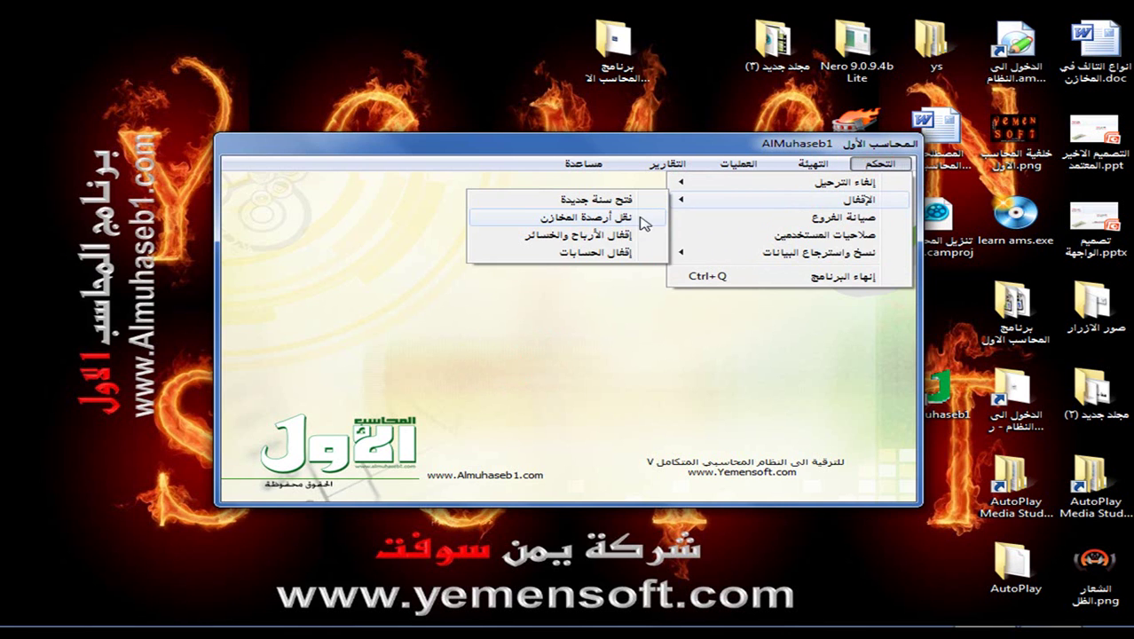
left_click(626, 222)
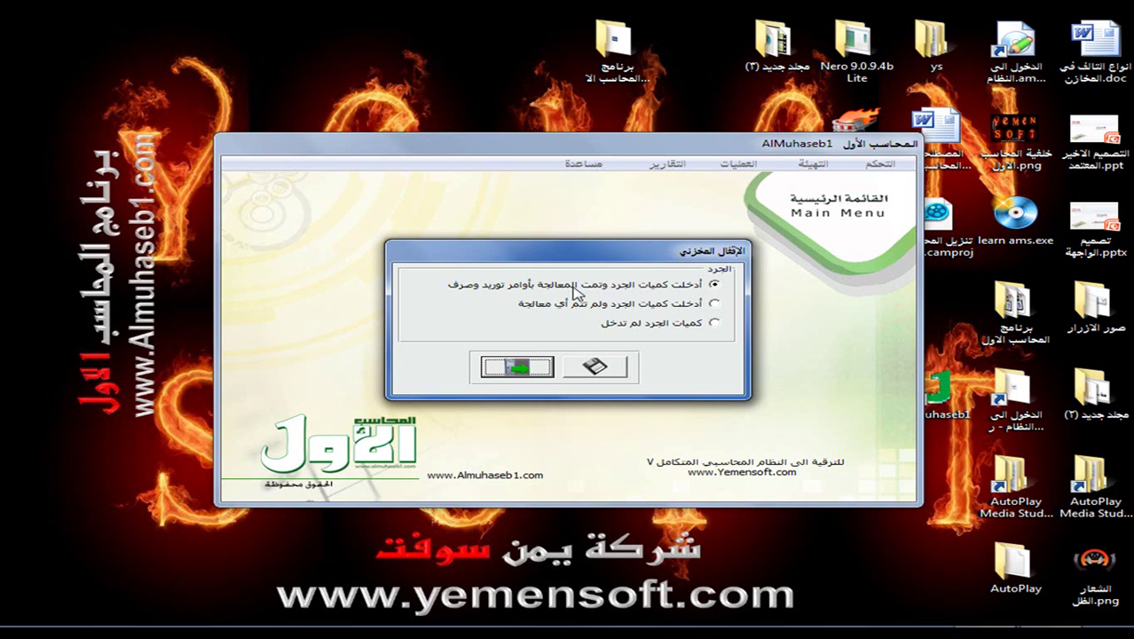
left_click(599, 367)
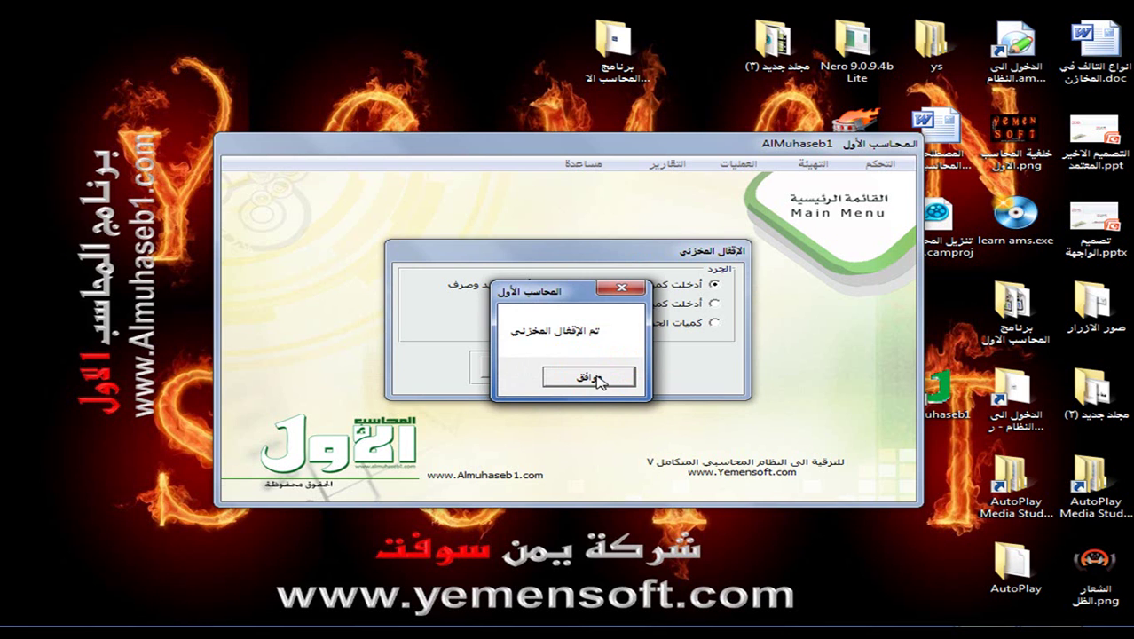
left_click(596, 377)
left_click(517, 371)
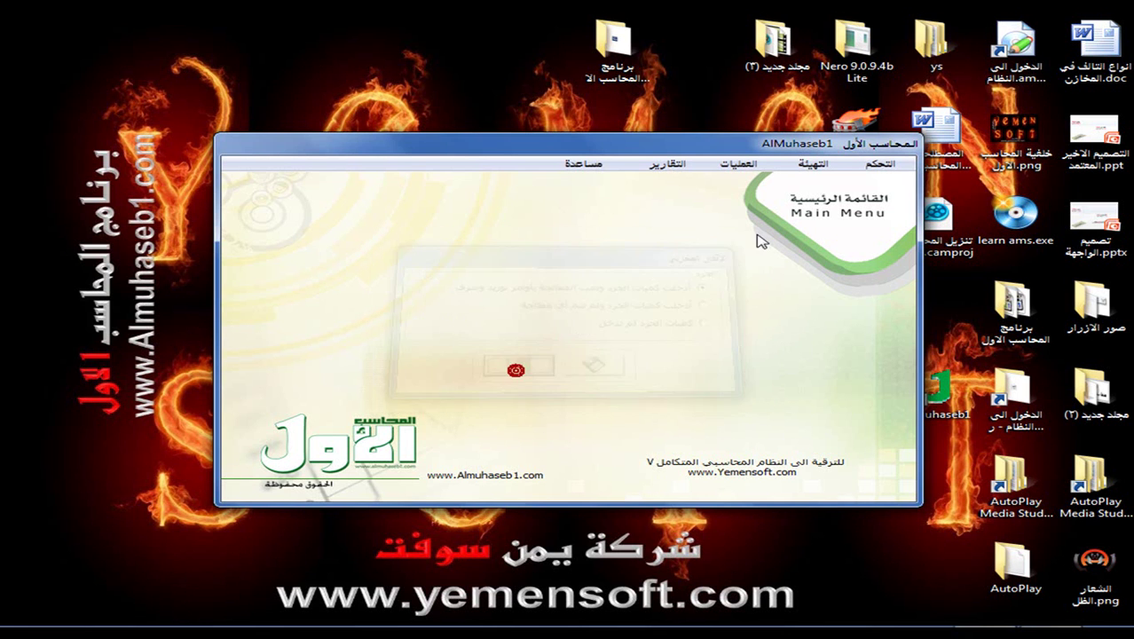
left_click(857, 169)
mouse_move(843, 209)
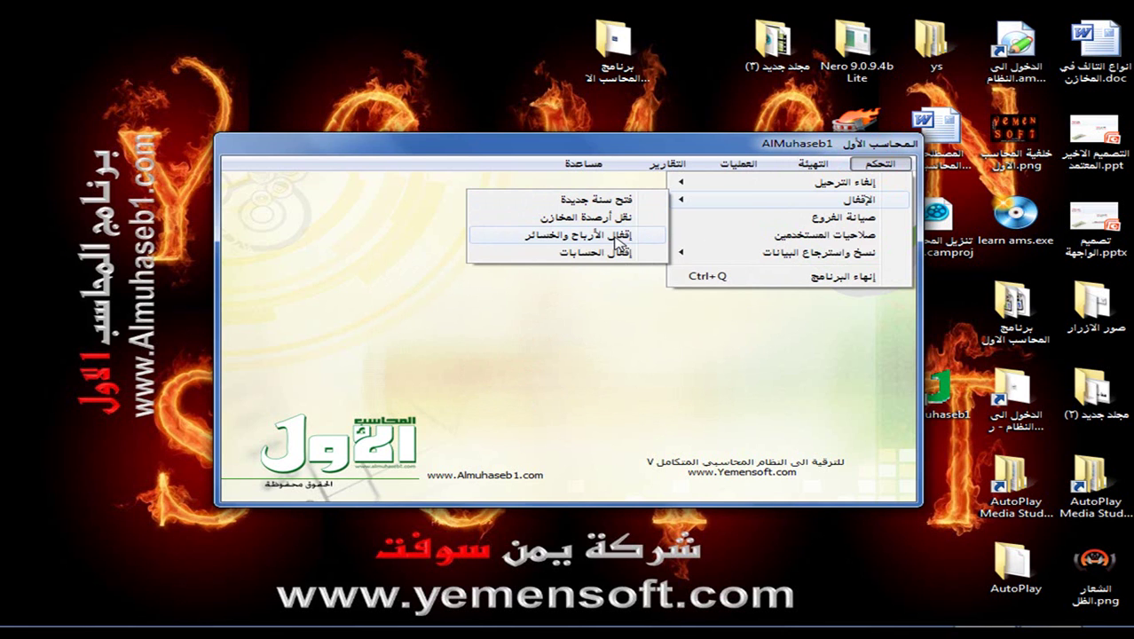
left_click(617, 238)
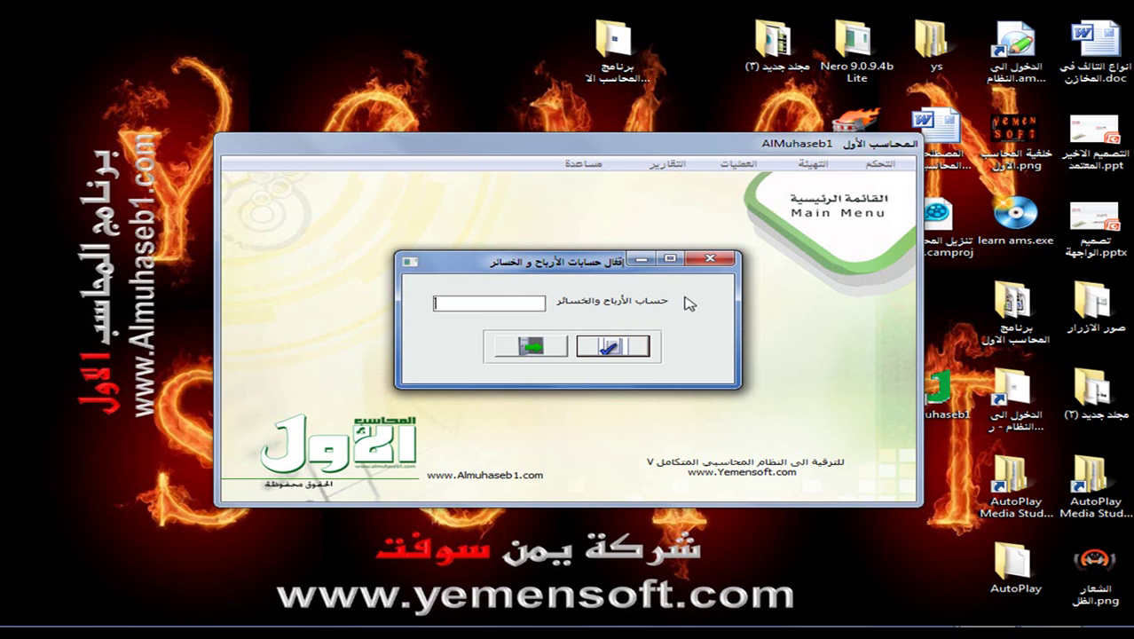
left_click(537, 345)
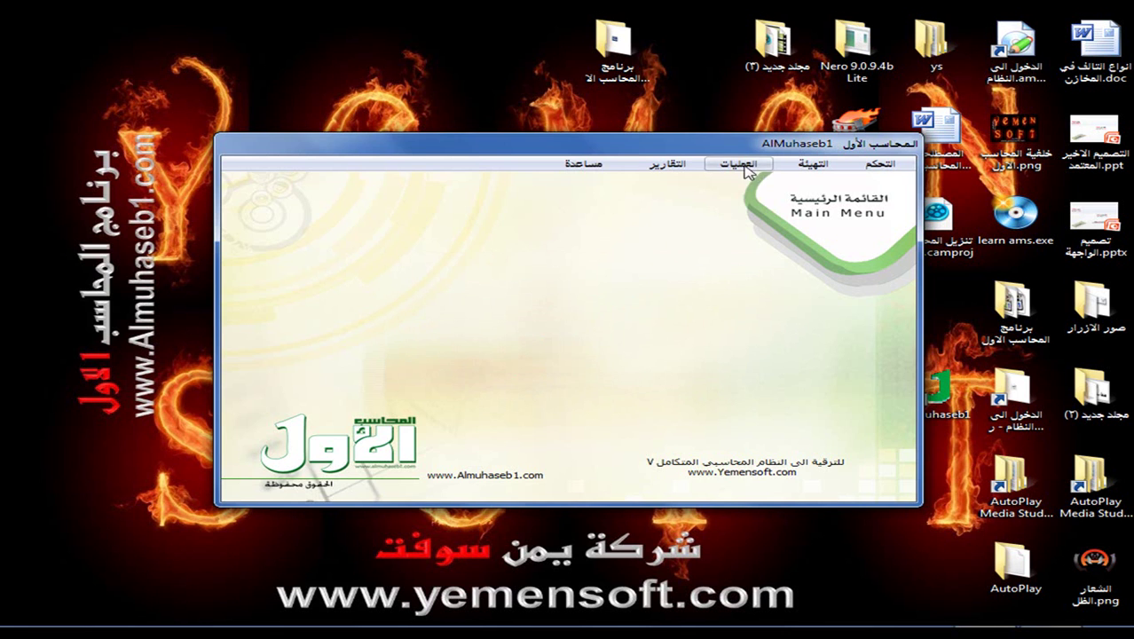
Step: Search the chart of accounts for Arabic account names matching "الاربا*", expand the matches, and clear the search
left_click(738, 164)
left_click(661, 183)
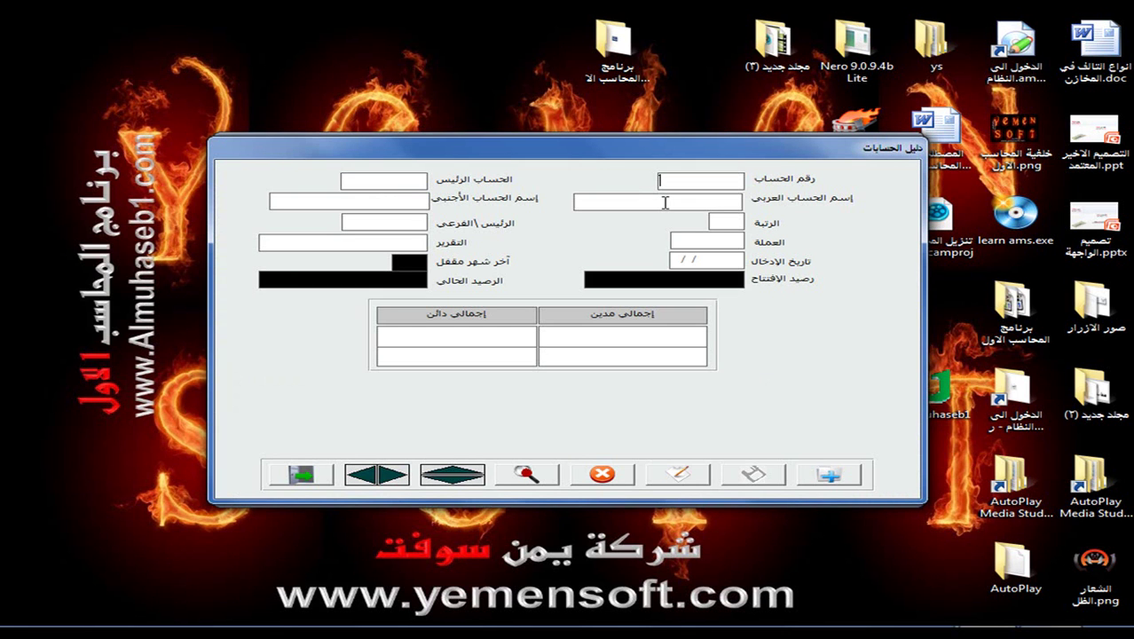
left_click(664, 202)
type("الارب*")
key("Return")
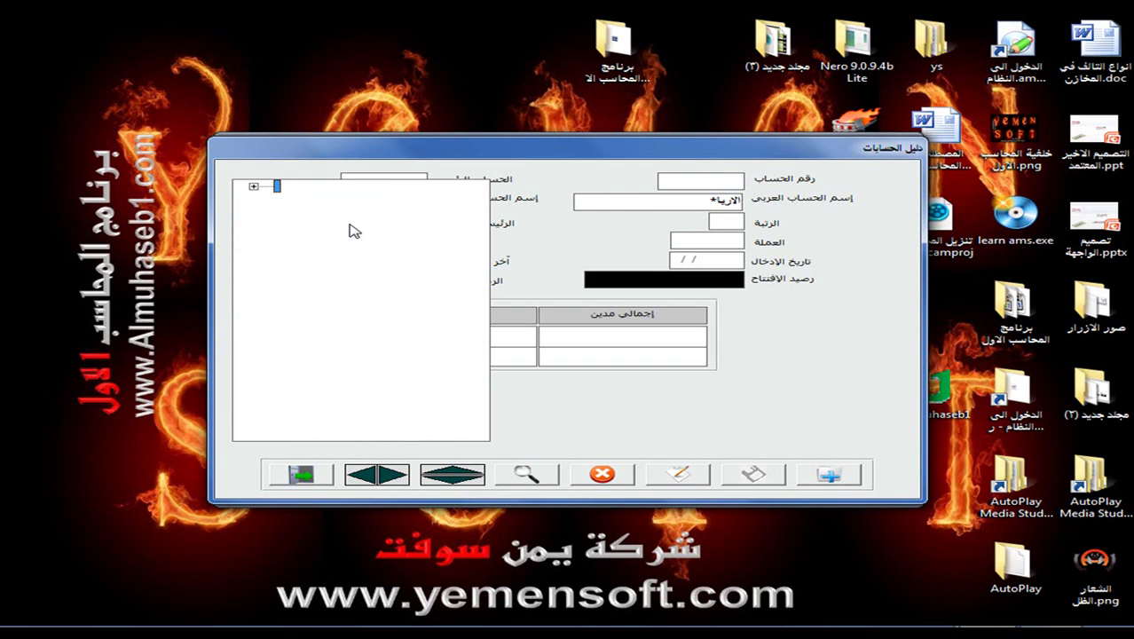
left_click(262, 190)
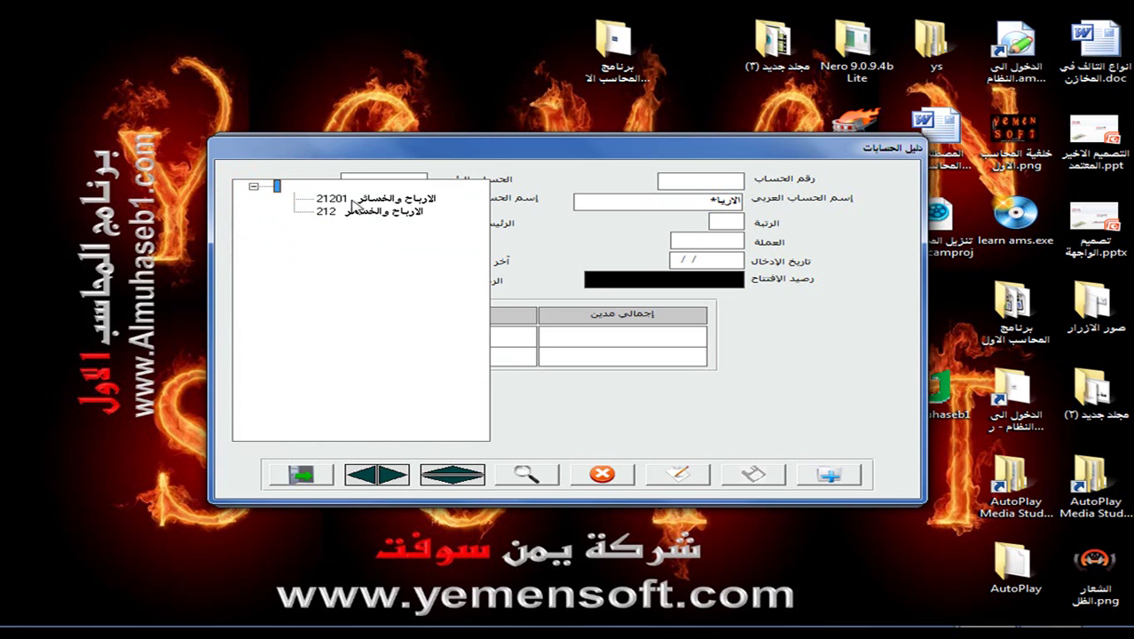
left_click(526, 475)
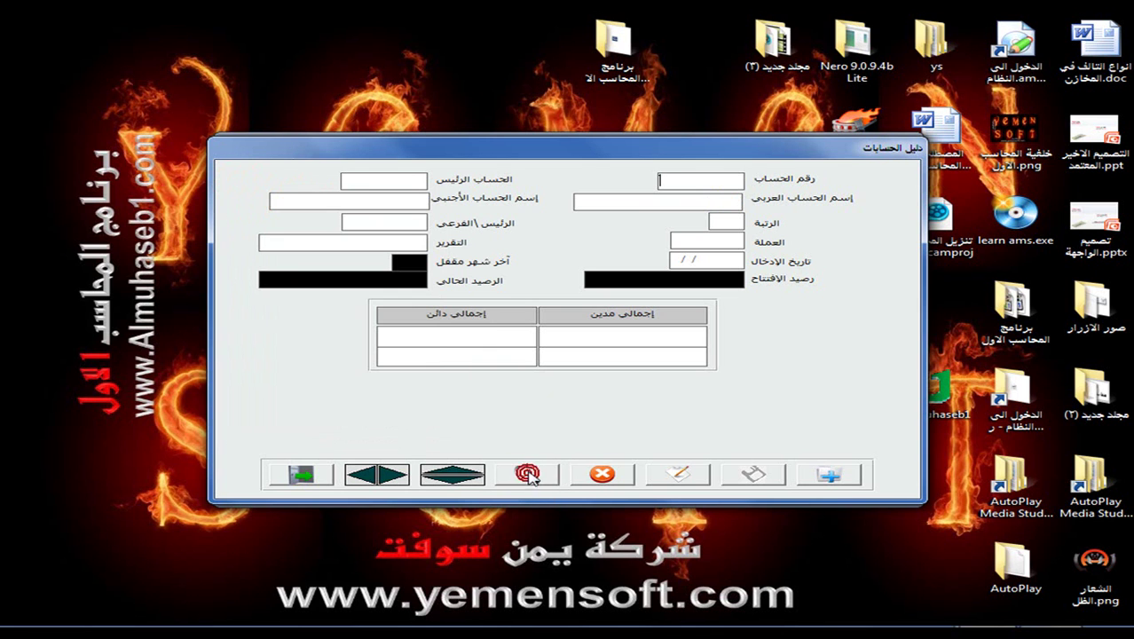
Step: Look up main account 2, expand the equity branch down to "الأرباح والخسائر ريال يمني", and view that account's record
type("2")
key("Return")
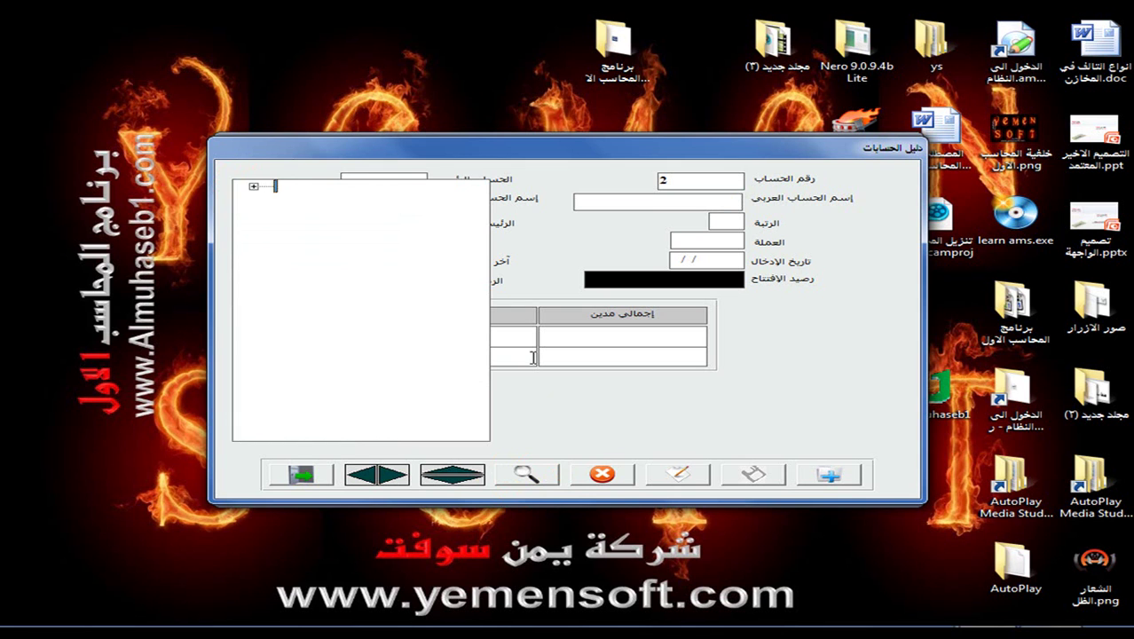
left_click(254, 186)
left_click(294, 199)
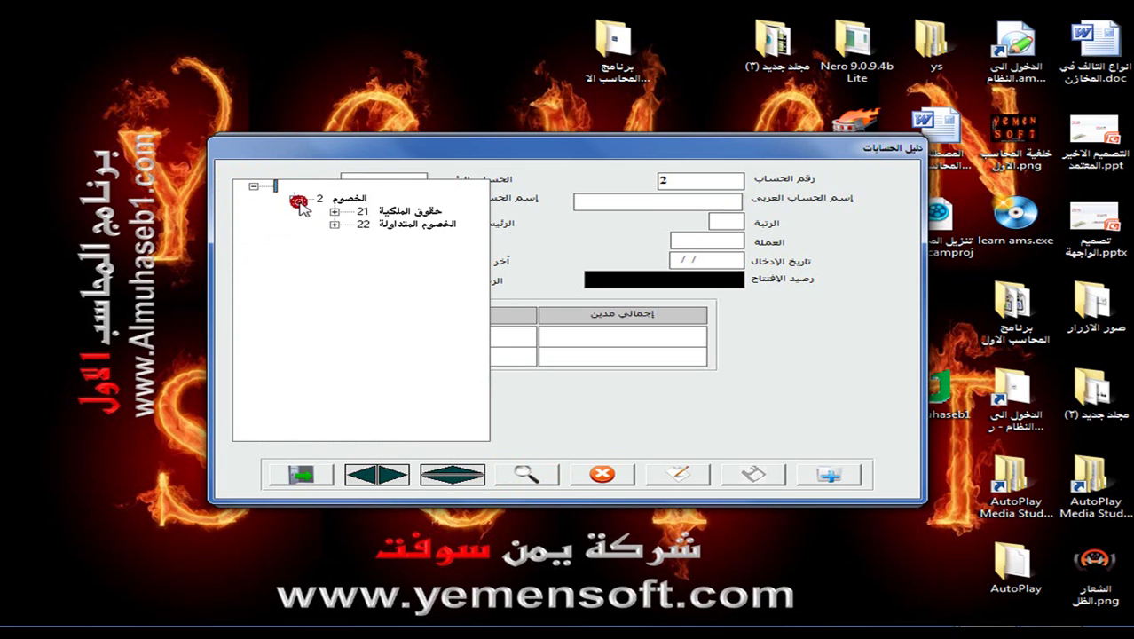
left_click(334, 211)
left_click(375, 238)
left_click(416, 251)
left_click_drag(344, 433, 443, 434)
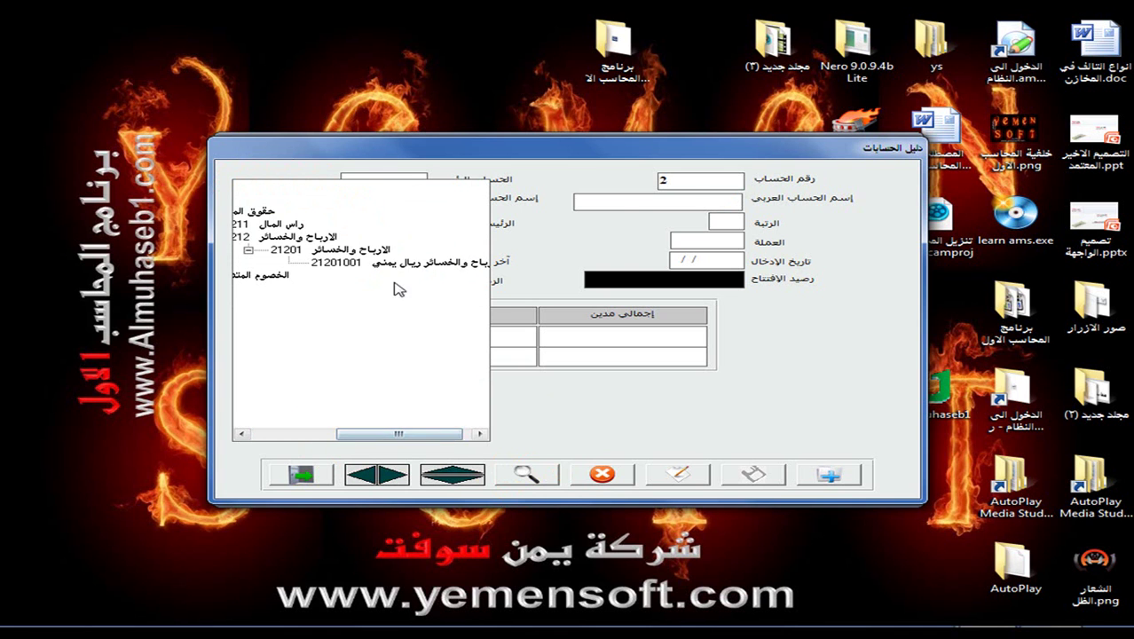
double_click(360, 269)
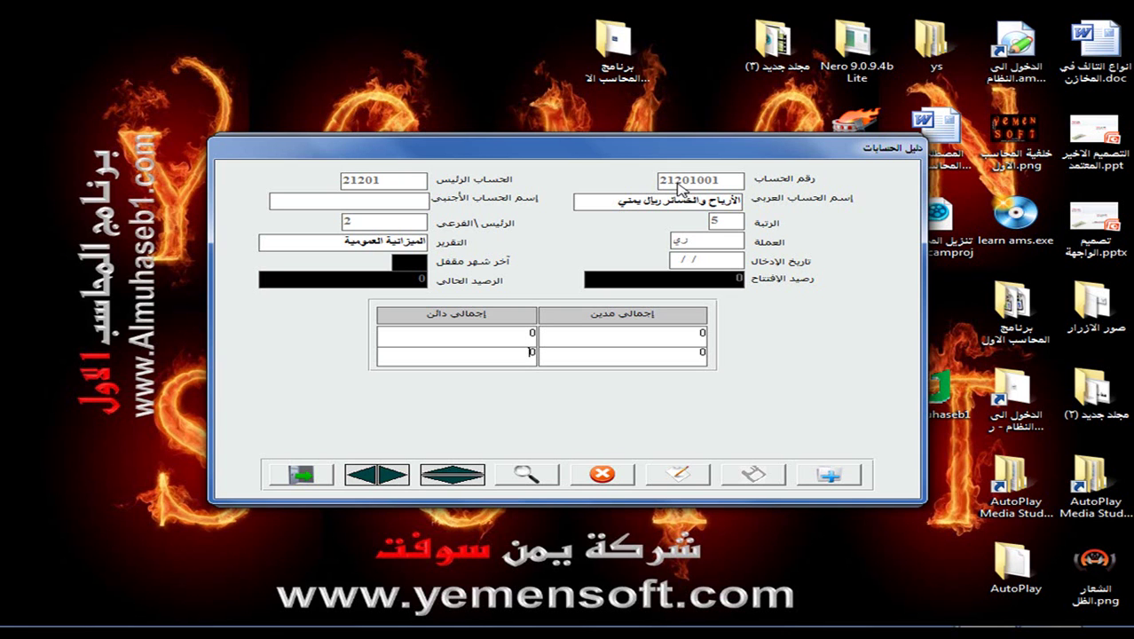
left_click(302, 474)
Step: Close the profit and loss accounts into the profit and loss account with ledger code 21201001
left_click(887, 165)
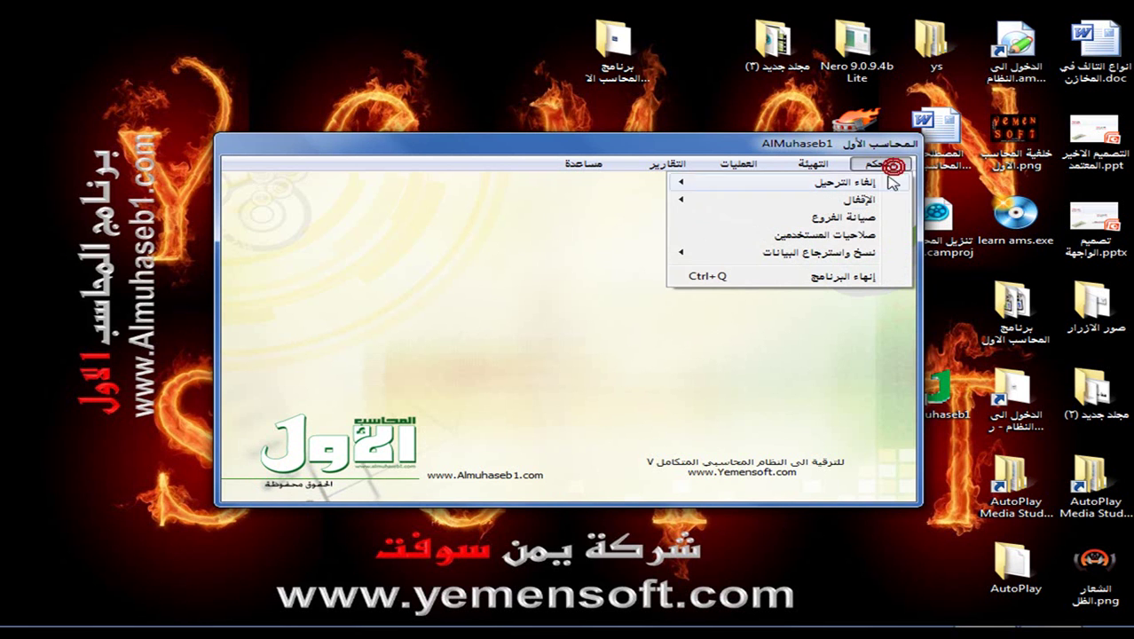
mouse_move(853, 200)
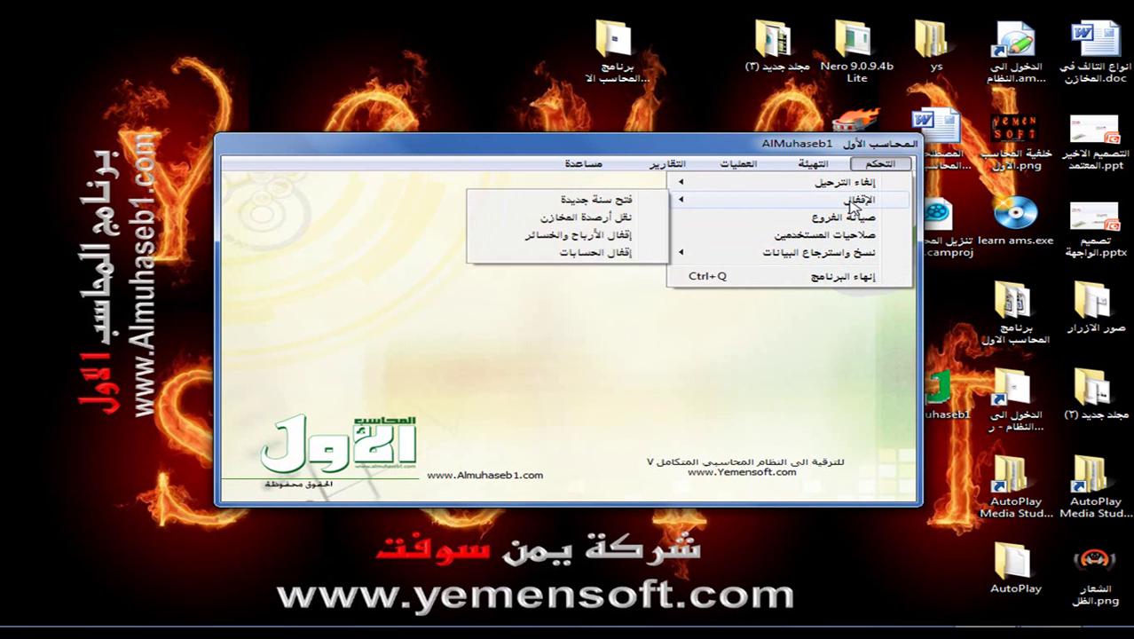
left_click(611, 234)
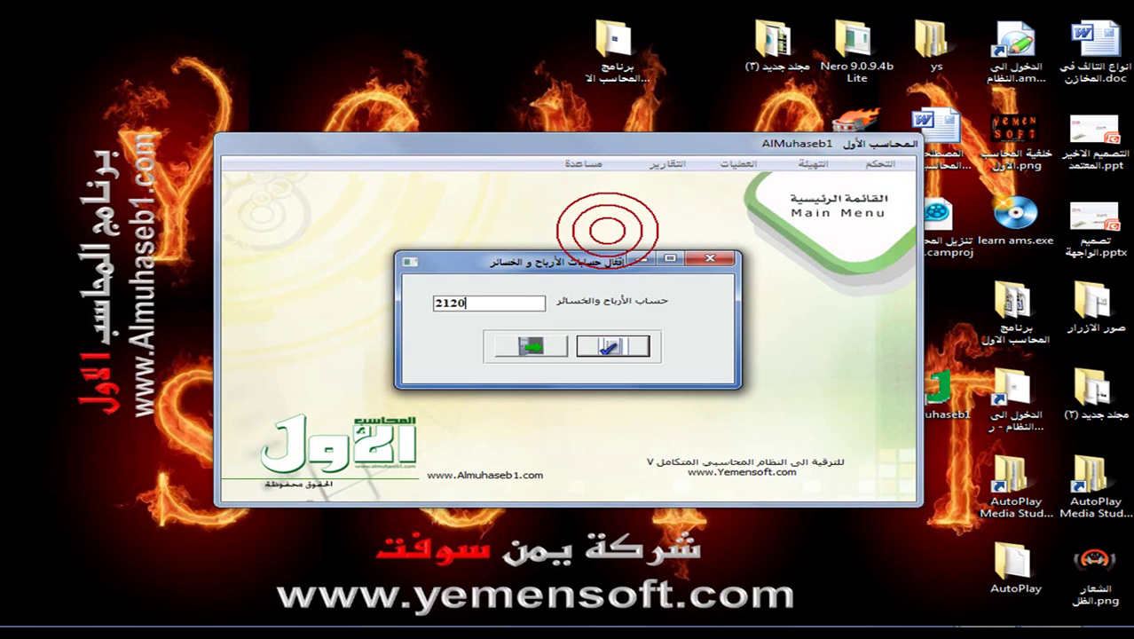
type("1001")
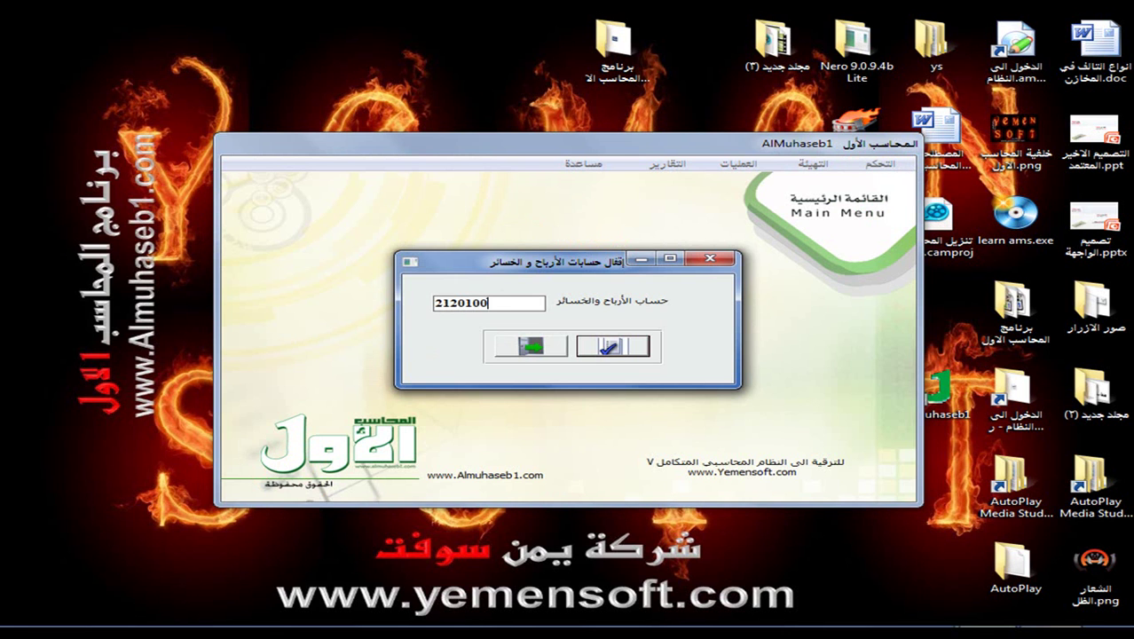
left_click(623, 348)
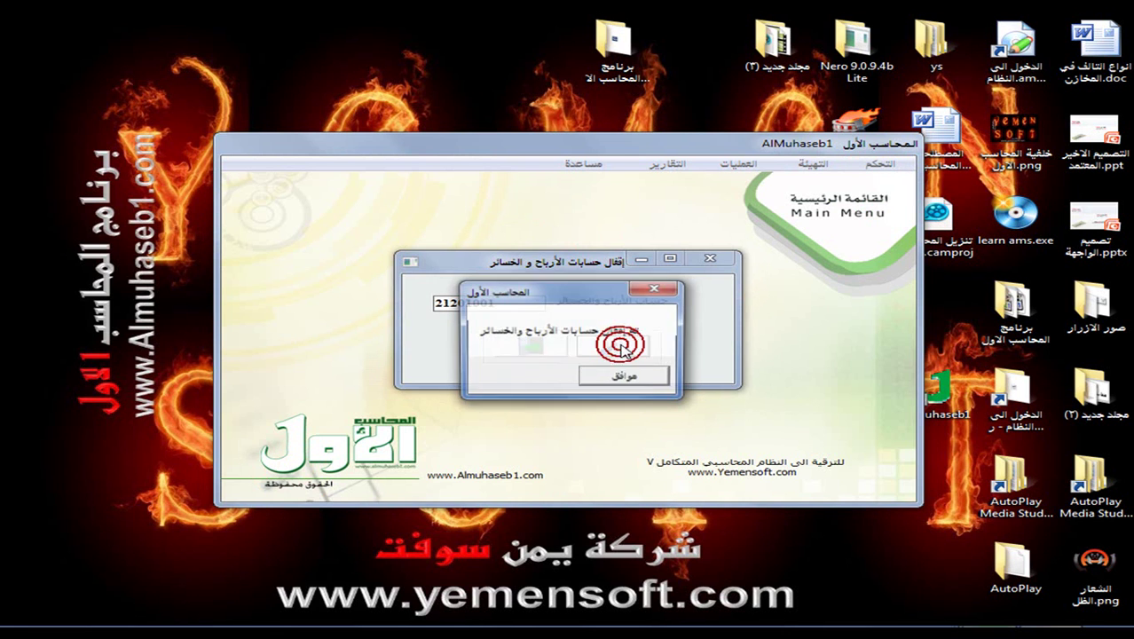
left_click(625, 376)
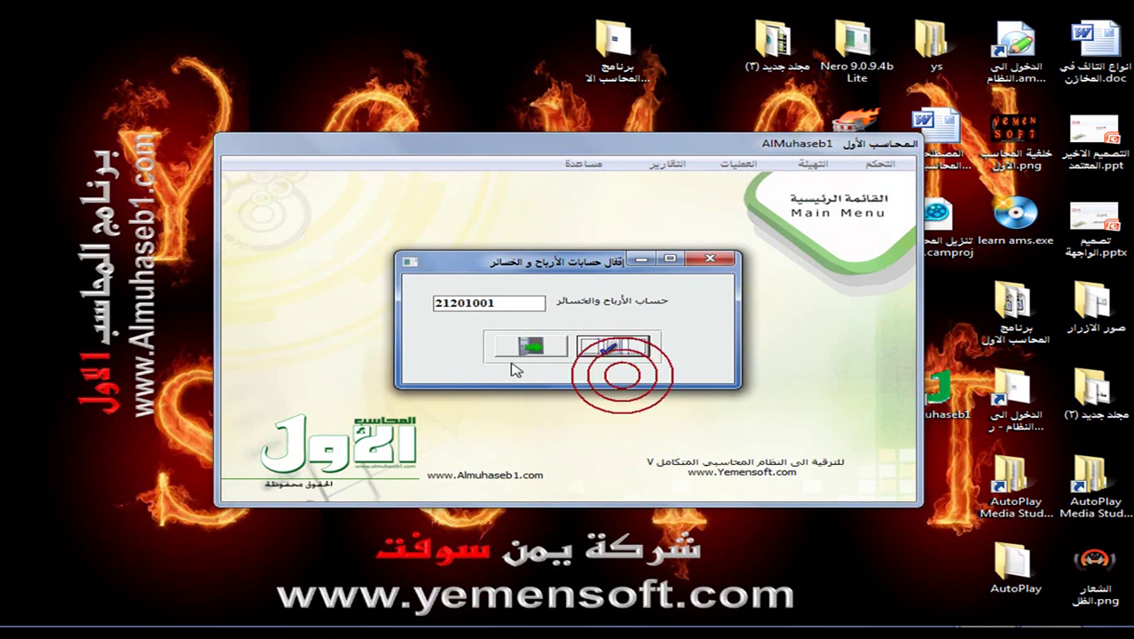
left_click(514, 350)
Step: Run the year-end closing of the accounts (إقفال الحسابات)
left_click(875, 165)
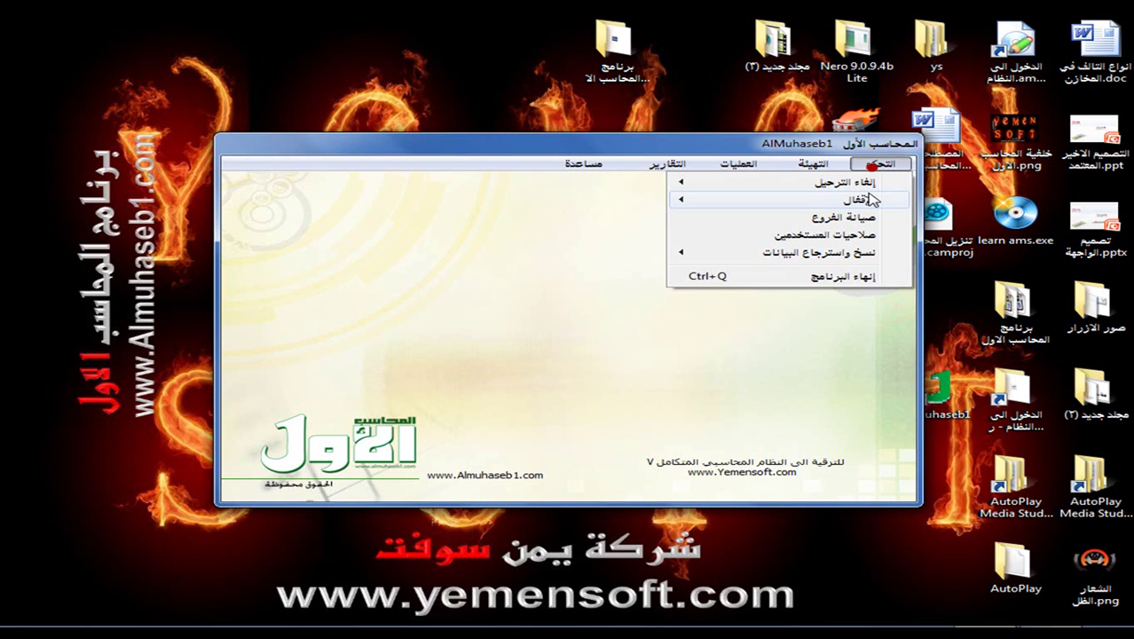
mouse_move(872, 200)
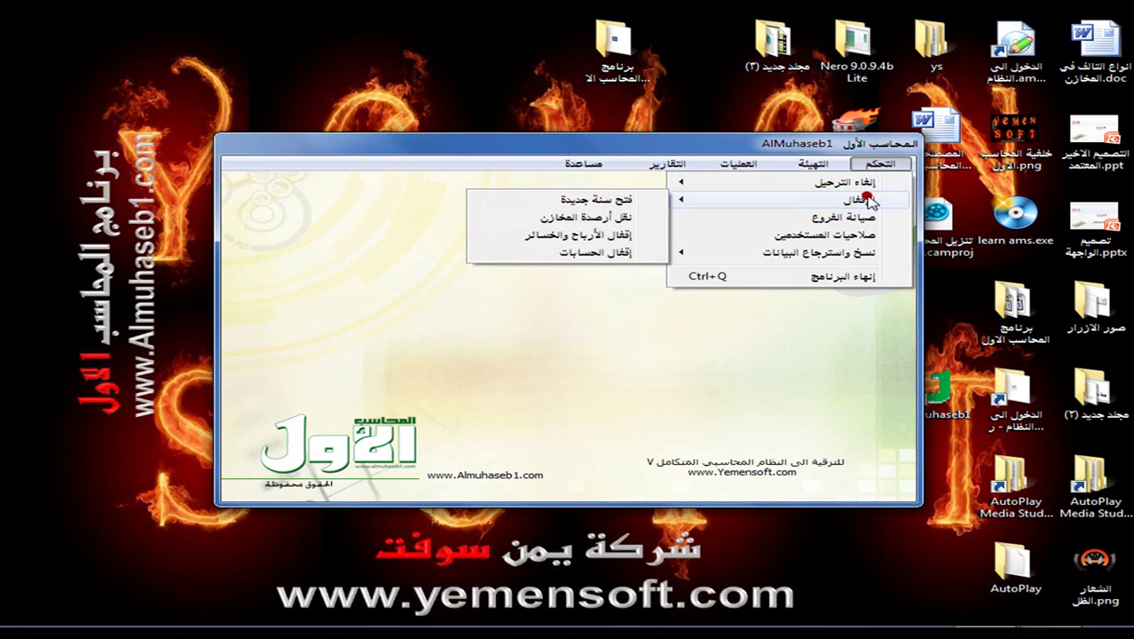
left_click(612, 252)
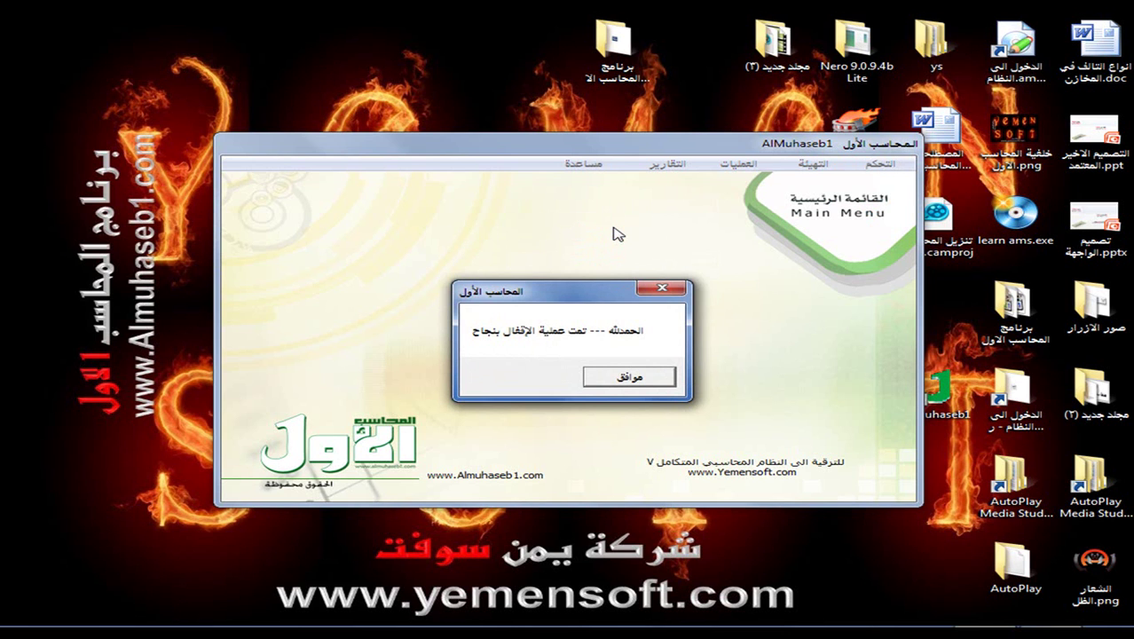
left_click(629, 377)
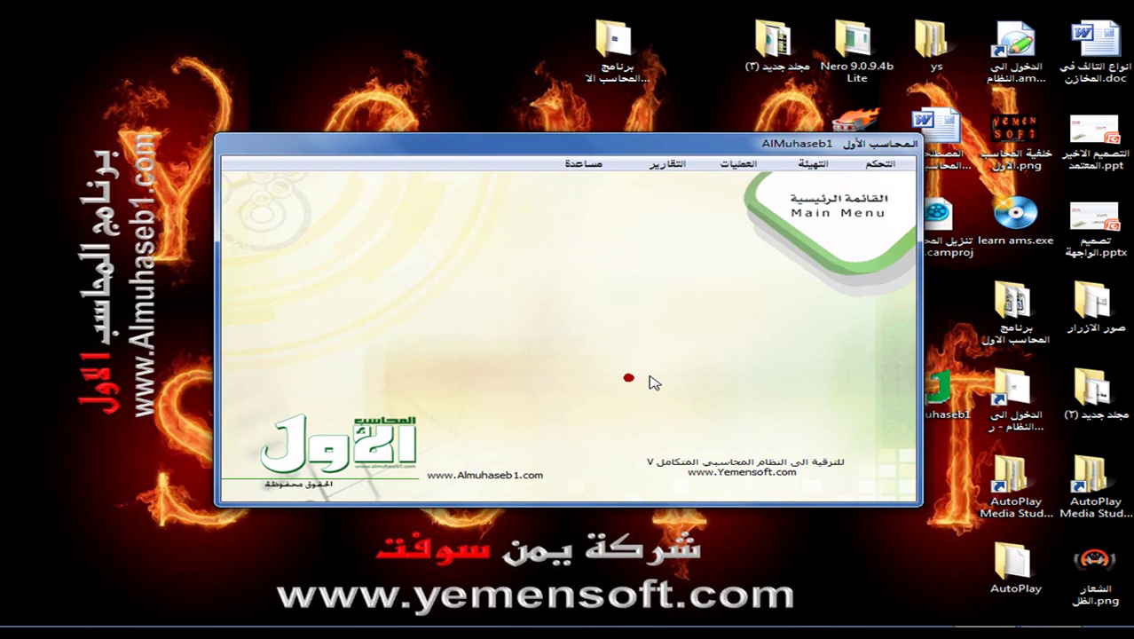
Step: Create the new year again with branch number 2013 and exit the new-year dialog
left_click(878, 165)
mouse_move(857, 202)
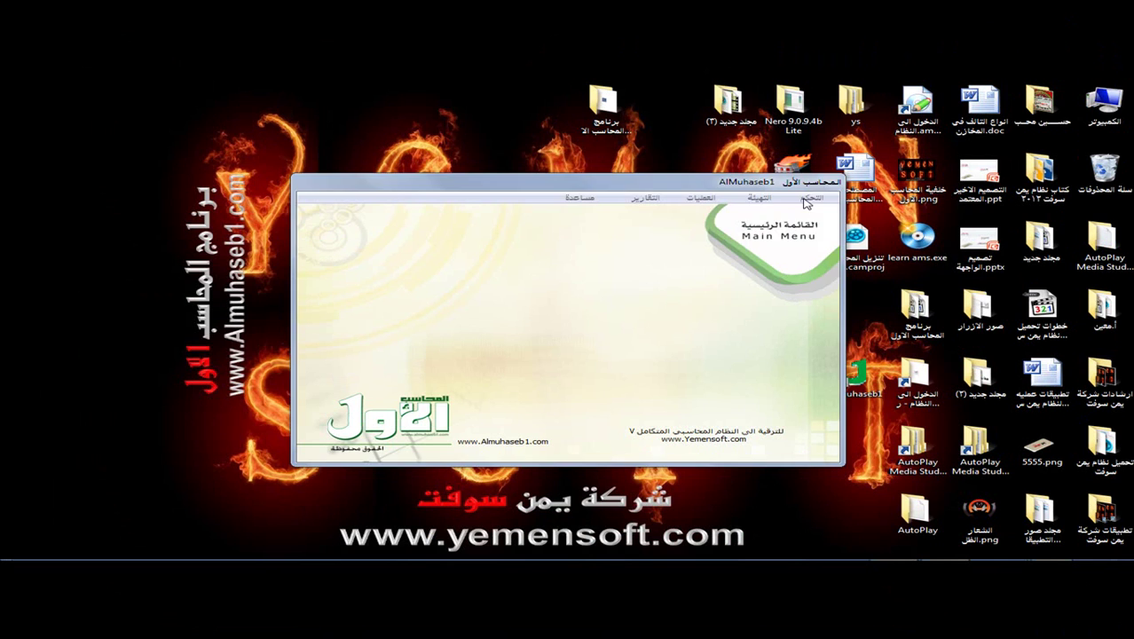
left_click(810, 198)
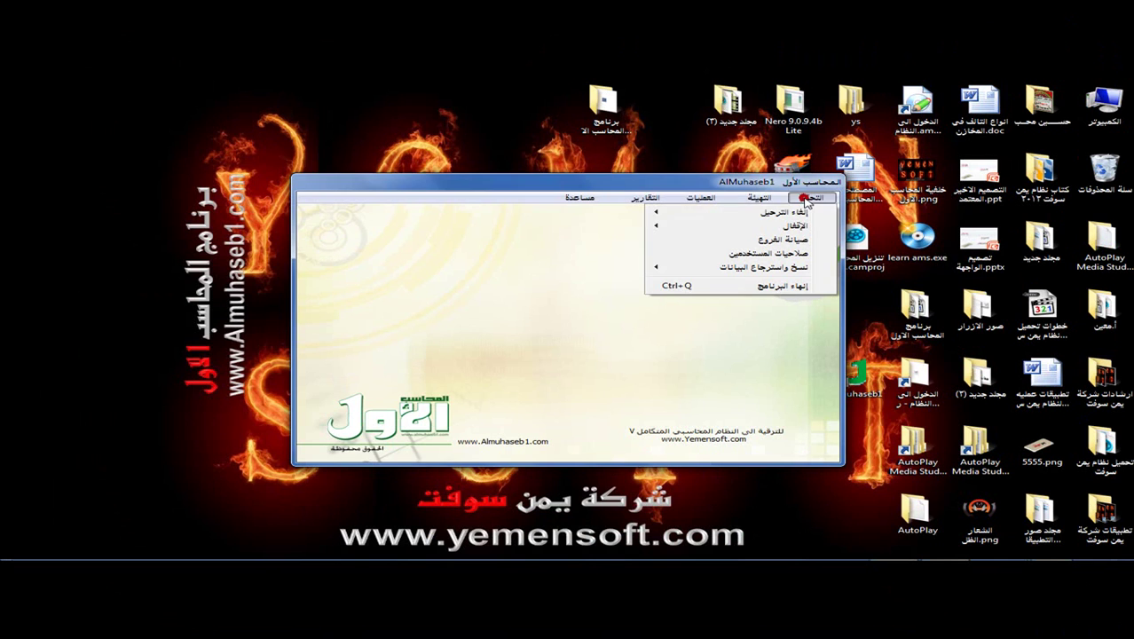
mouse_move(798, 227)
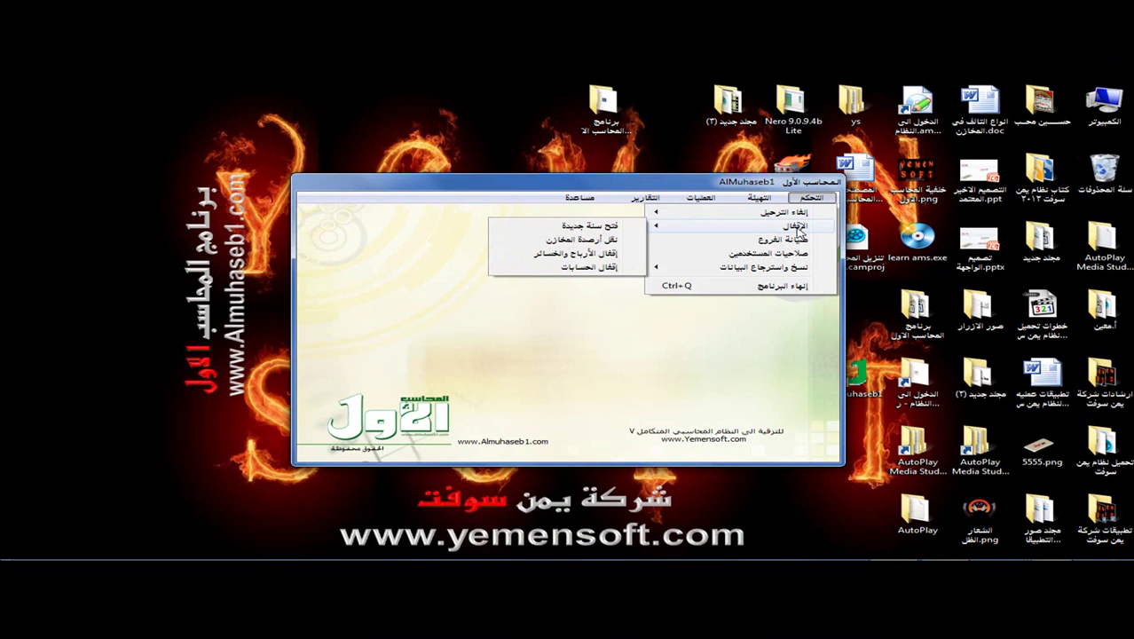
left_click(614, 227)
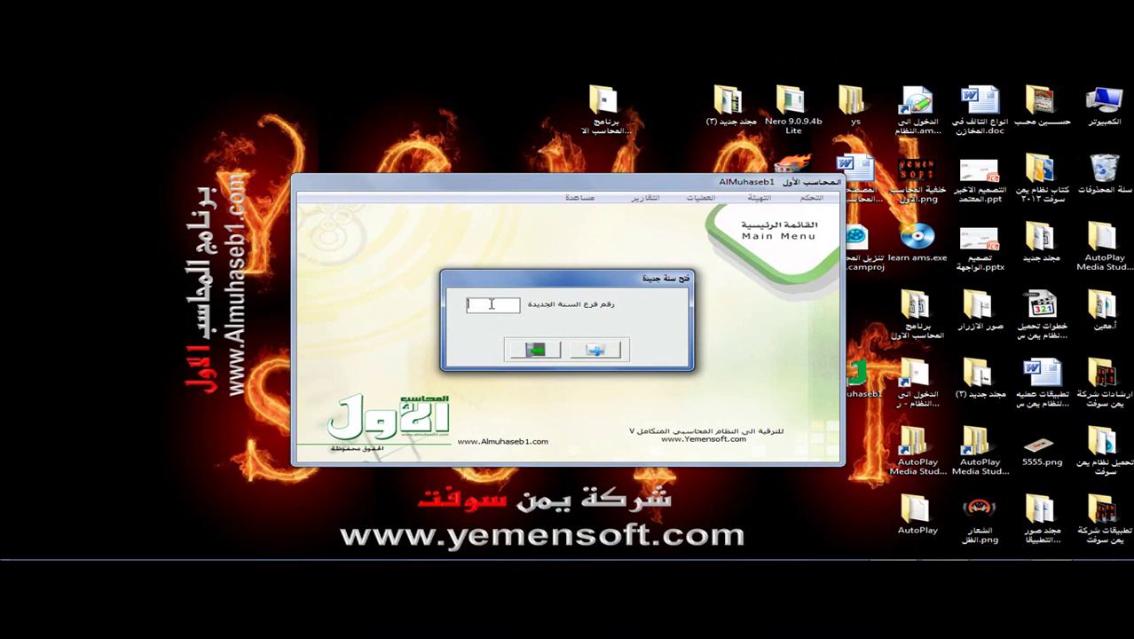
type("2013")
left_click(596, 350)
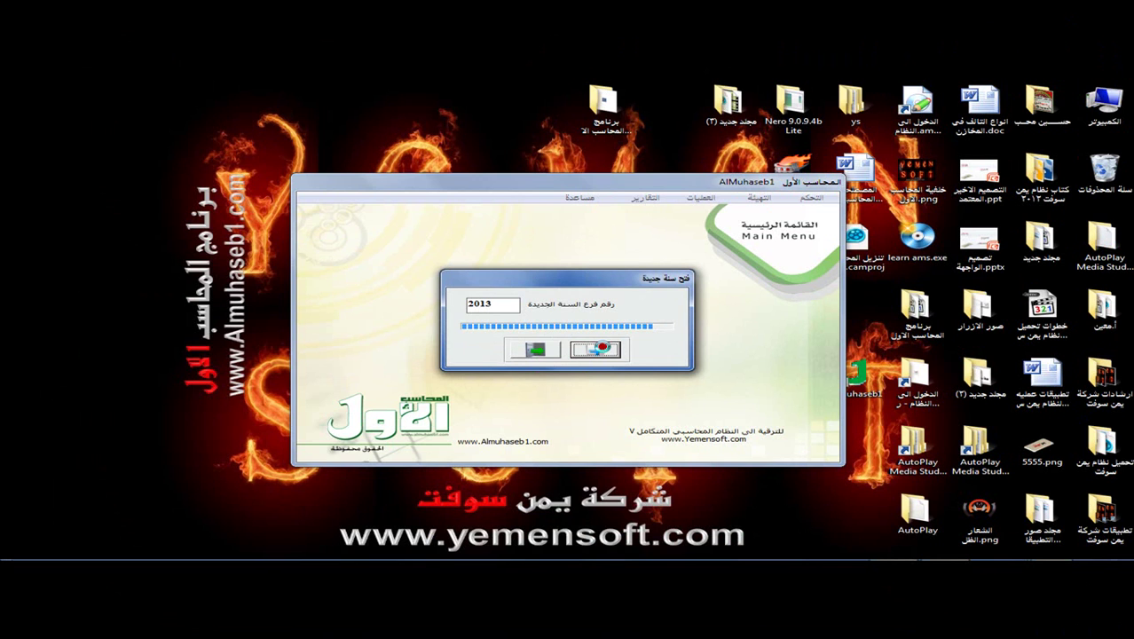
left_click(585, 365)
left_click(525, 350)
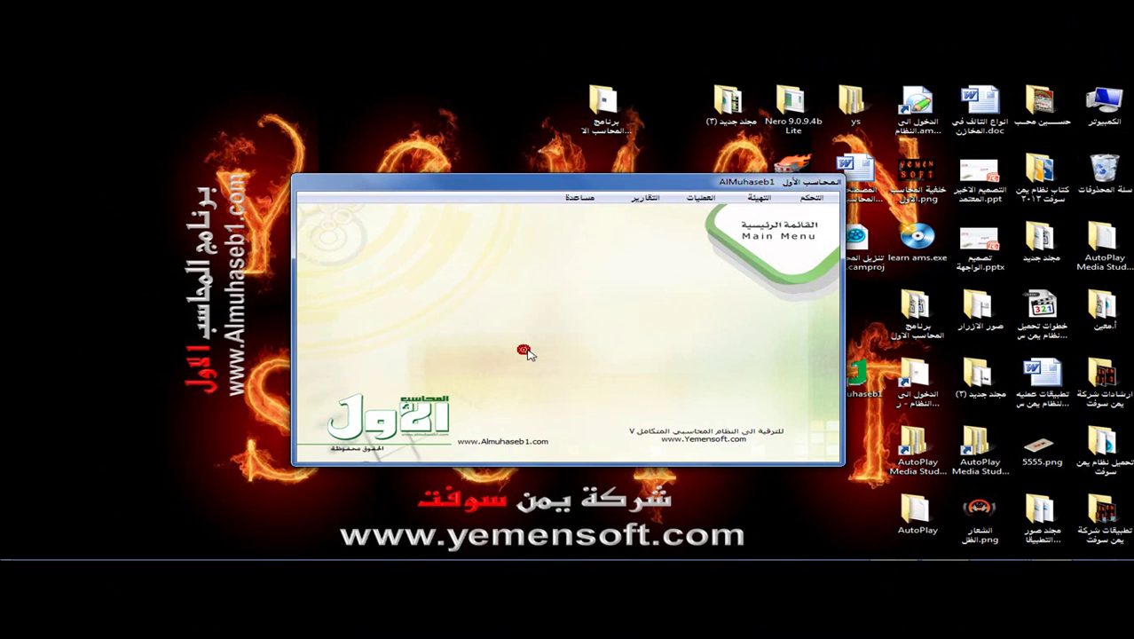
Step: Transfer the warehouse balances with the option "أدخلت كميات الجرد وتمت المعالجة بأوامر توريد وصرف" and exit the warehouse closing dialog
left_click(810, 196)
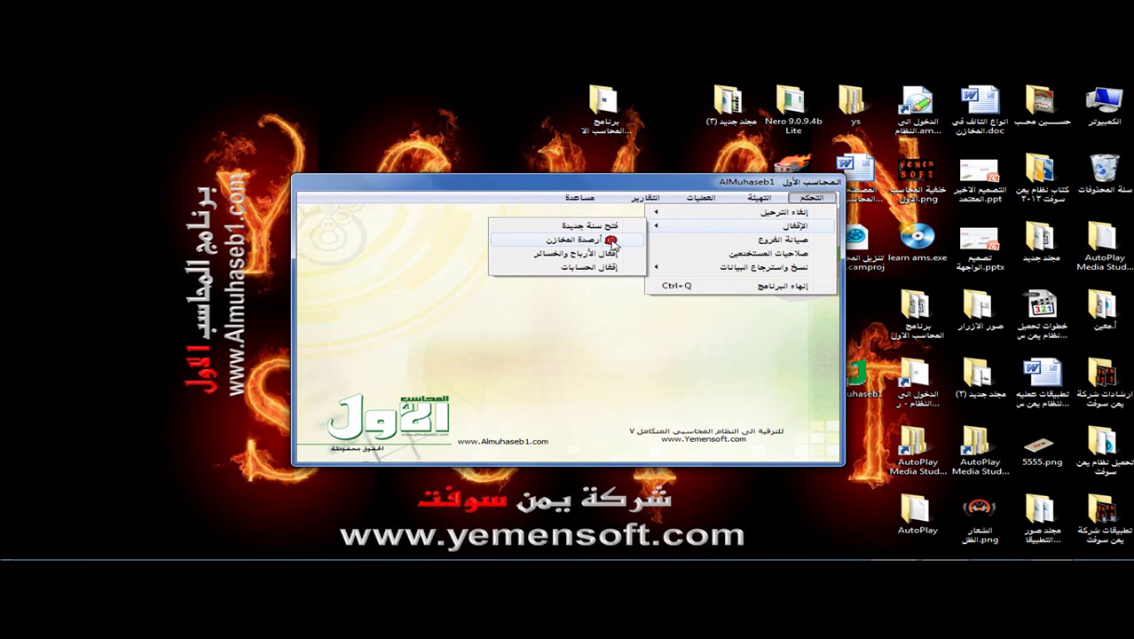
left_click(613, 243)
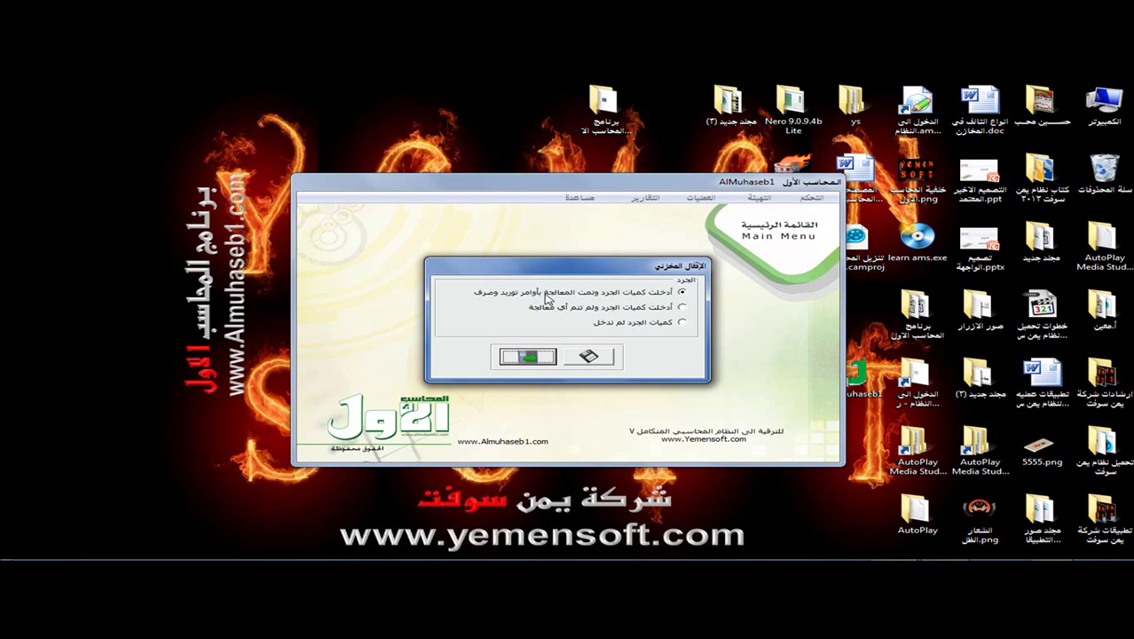
left_click(592, 356)
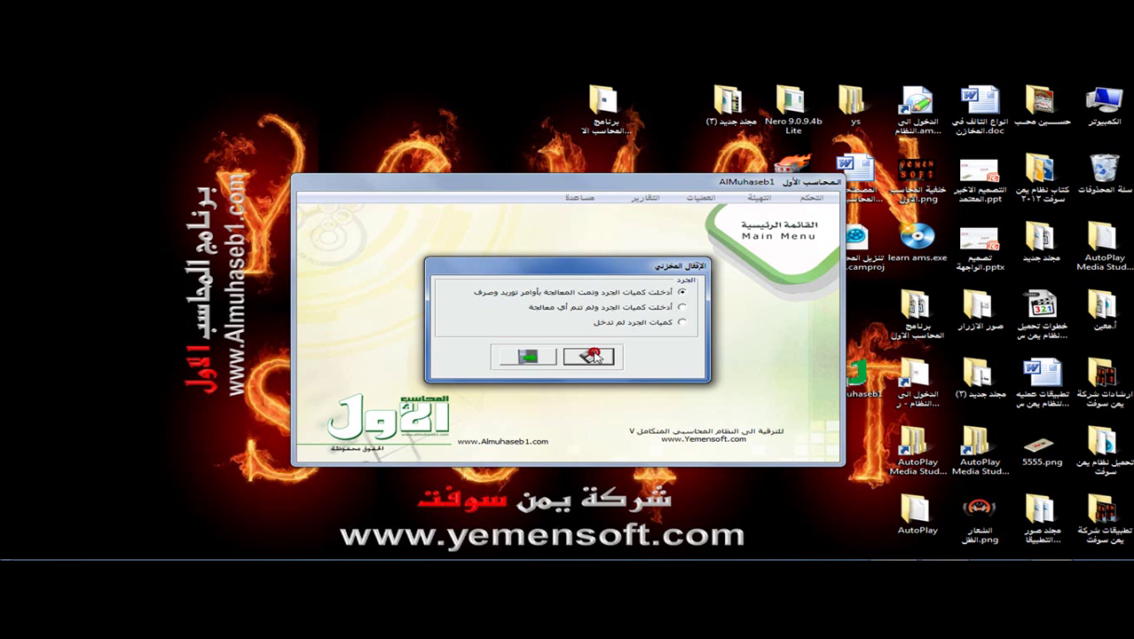
left_click(588, 365)
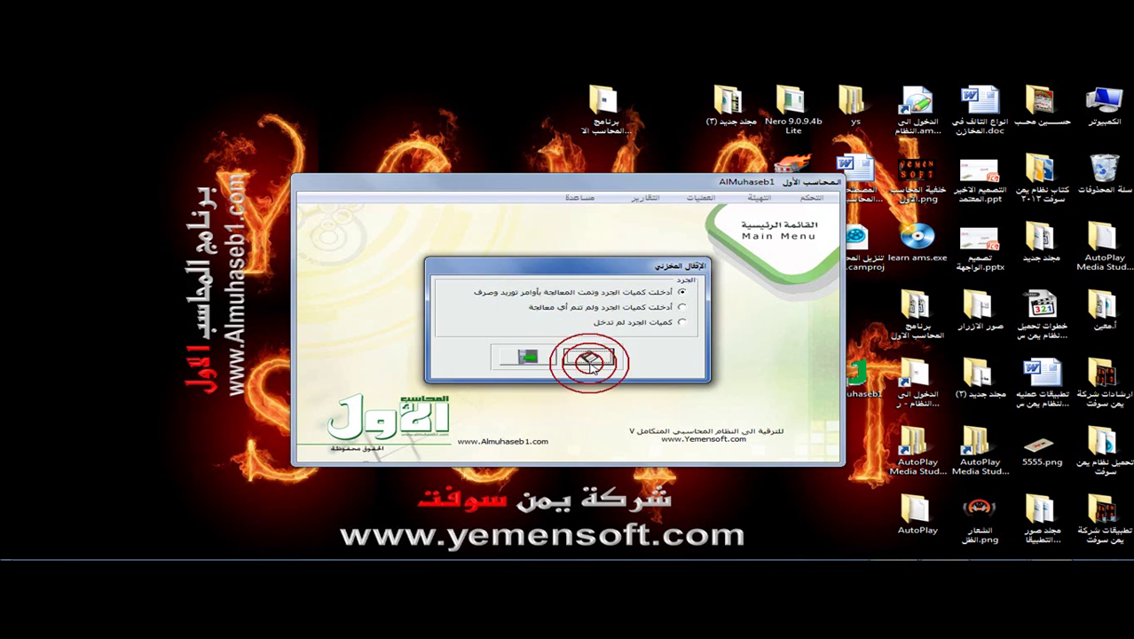
left_click(527, 359)
left_click(801, 200)
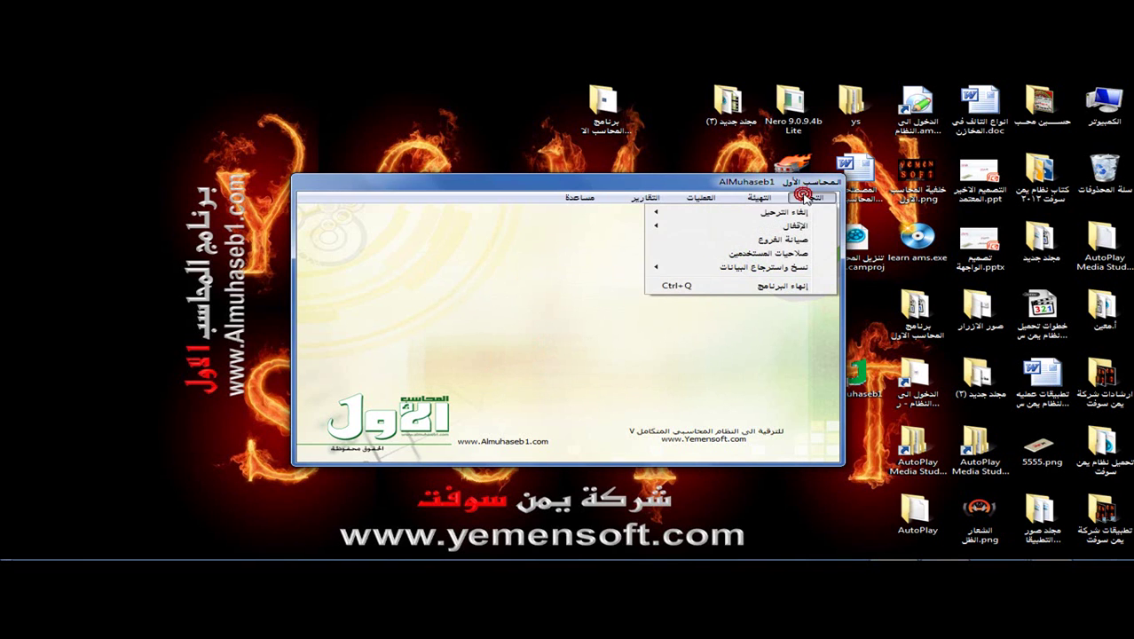
mouse_move(716, 229)
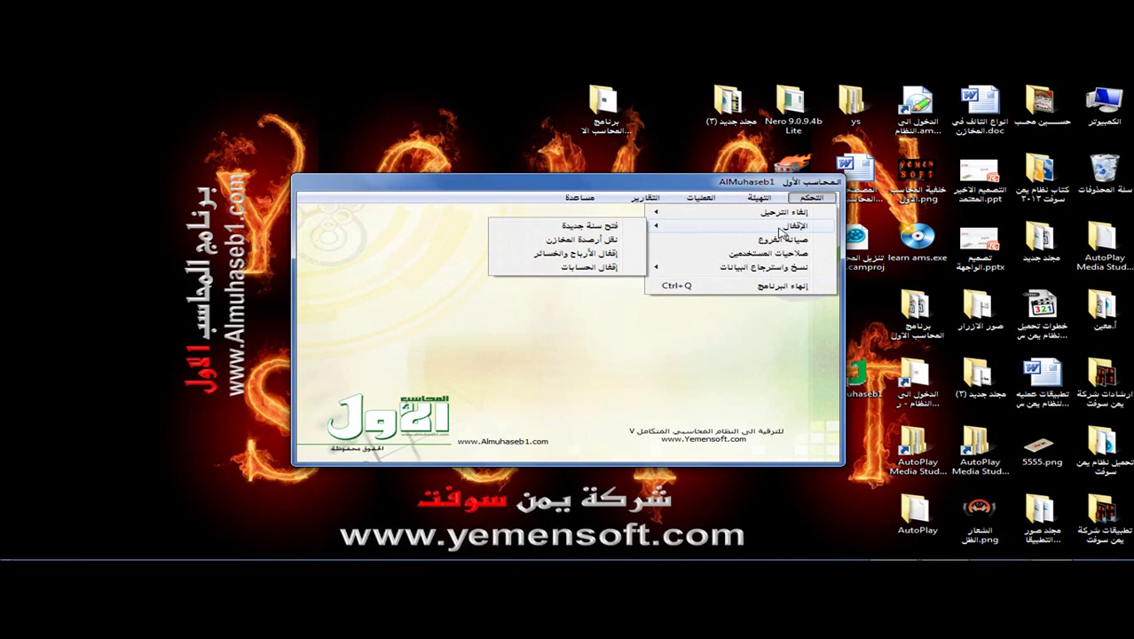
left_click(608, 255)
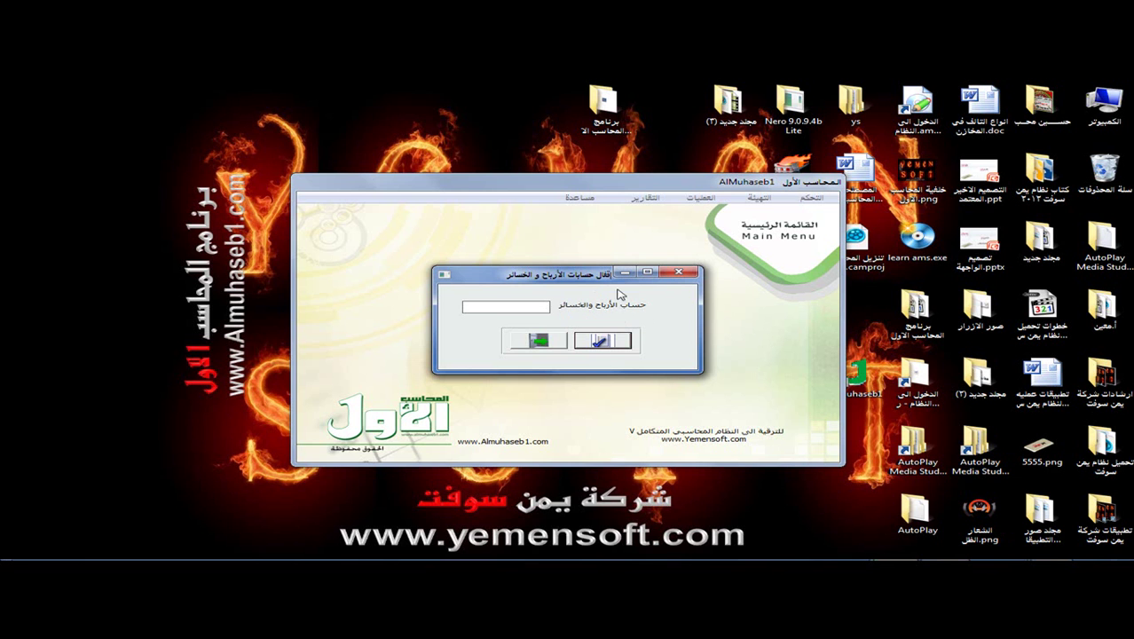
left_click(545, 338)
Step: Search the chart of accounts (دليل الحسابات) for Arabic account names matching "الاربا*" and expand the results
left_click(701, 198)
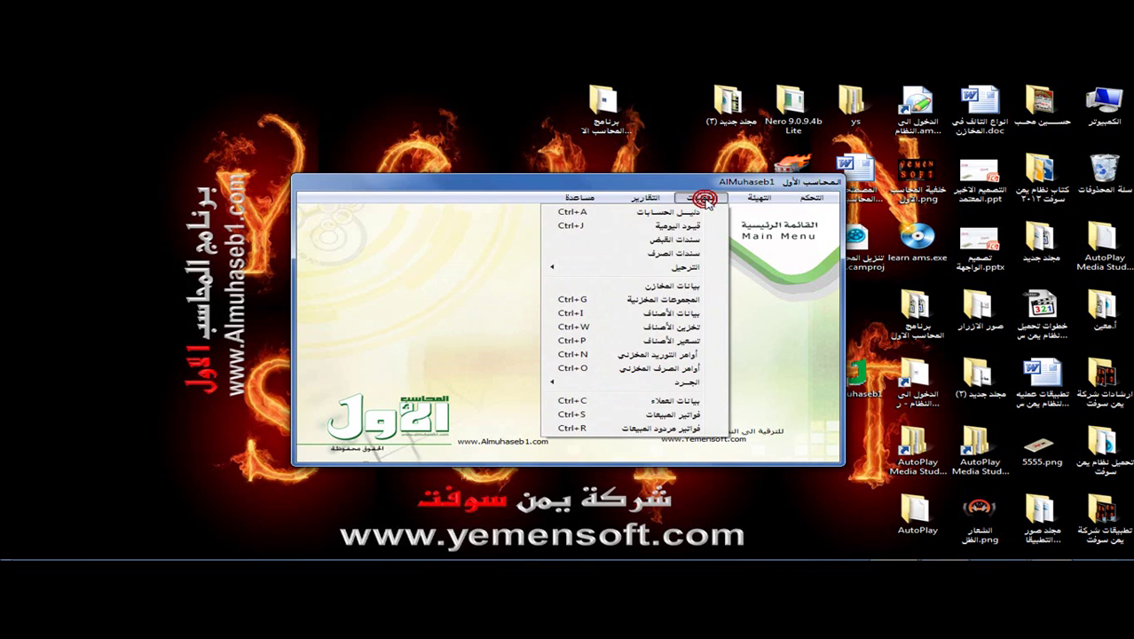
left_click(691, 214)
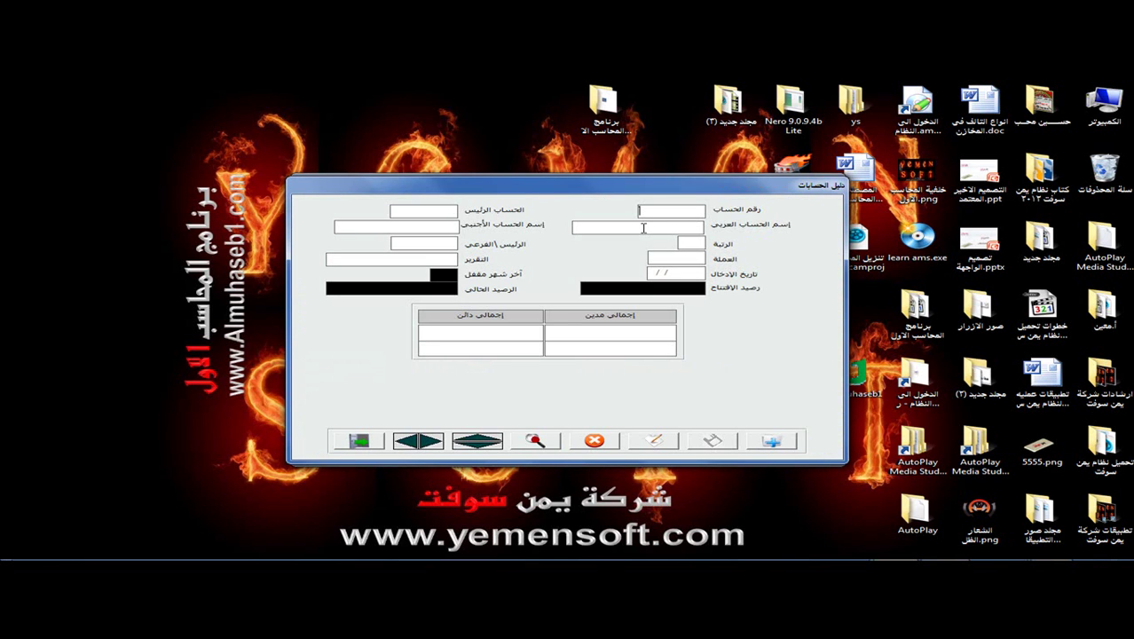
left_click(644, 229)
type("الارب")
key("Return")
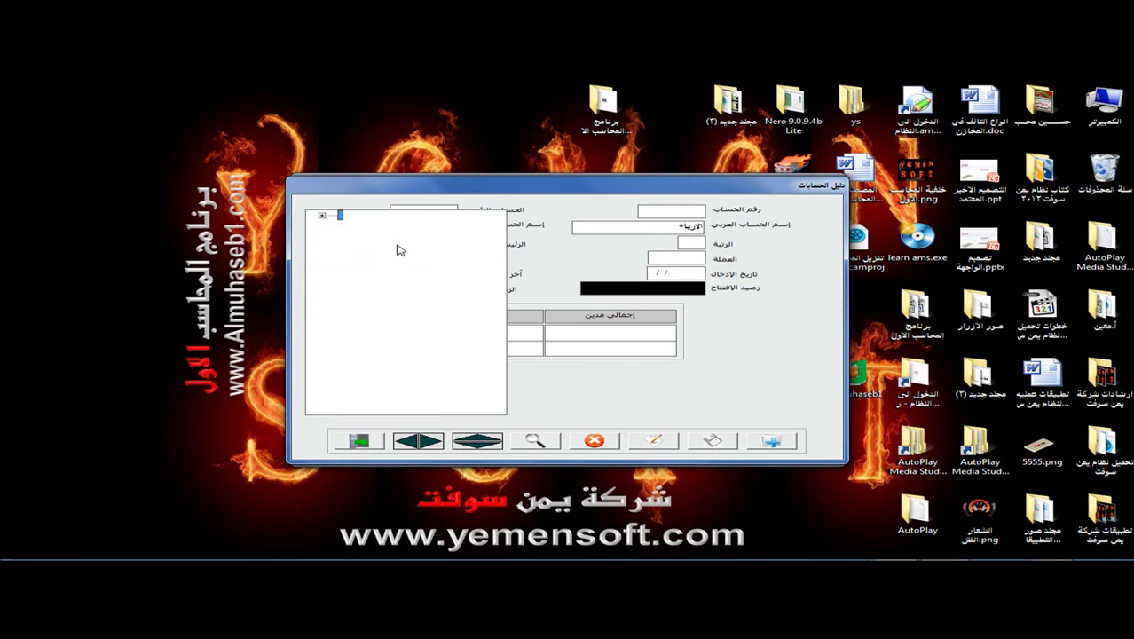
left_click(322, 215)
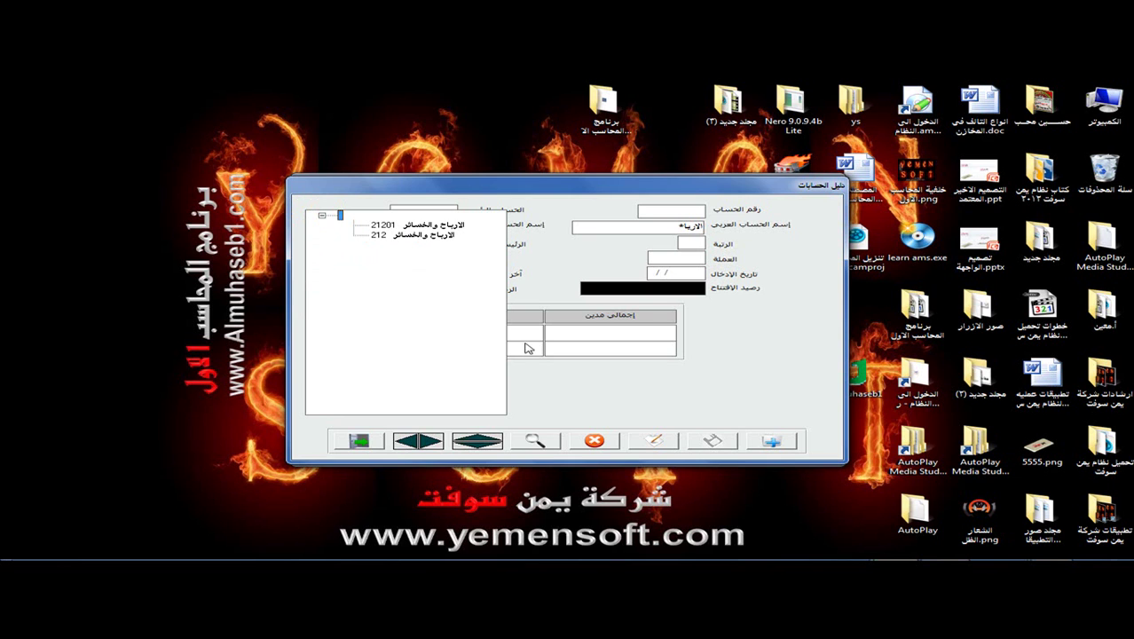
Step: Look up account 2, expand حقوق الملكية down to الأرباح والخسائر ريال يمني, view that account's record, and close the chart of accounts
left_click(537, 442)
type("2")
key("Return")
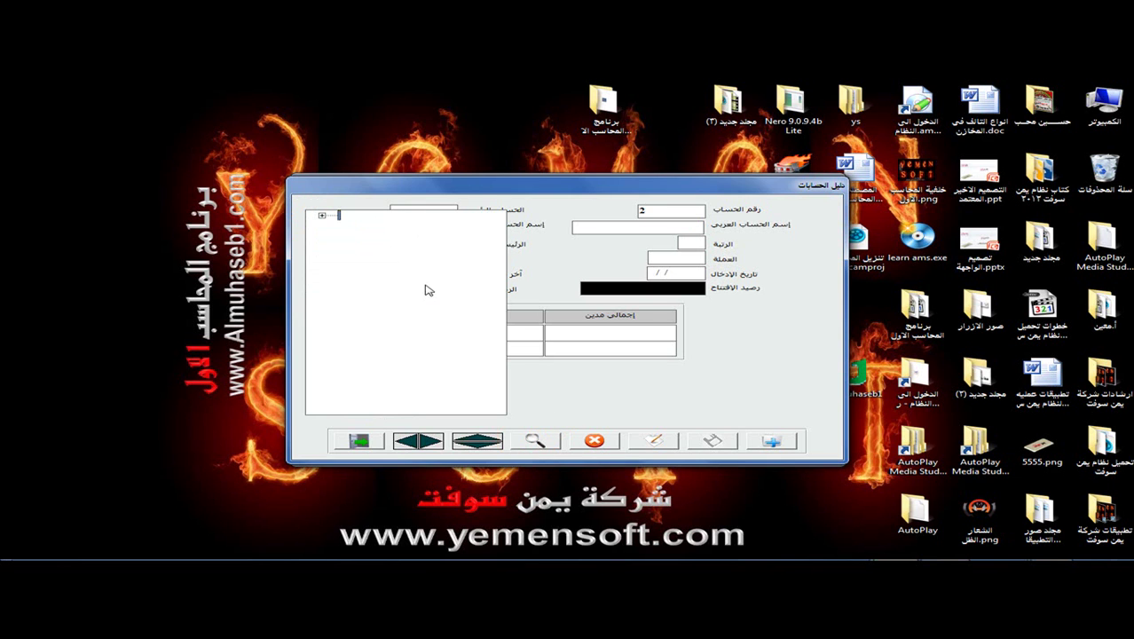
left_click(353, 224)
left_click(384, 234)
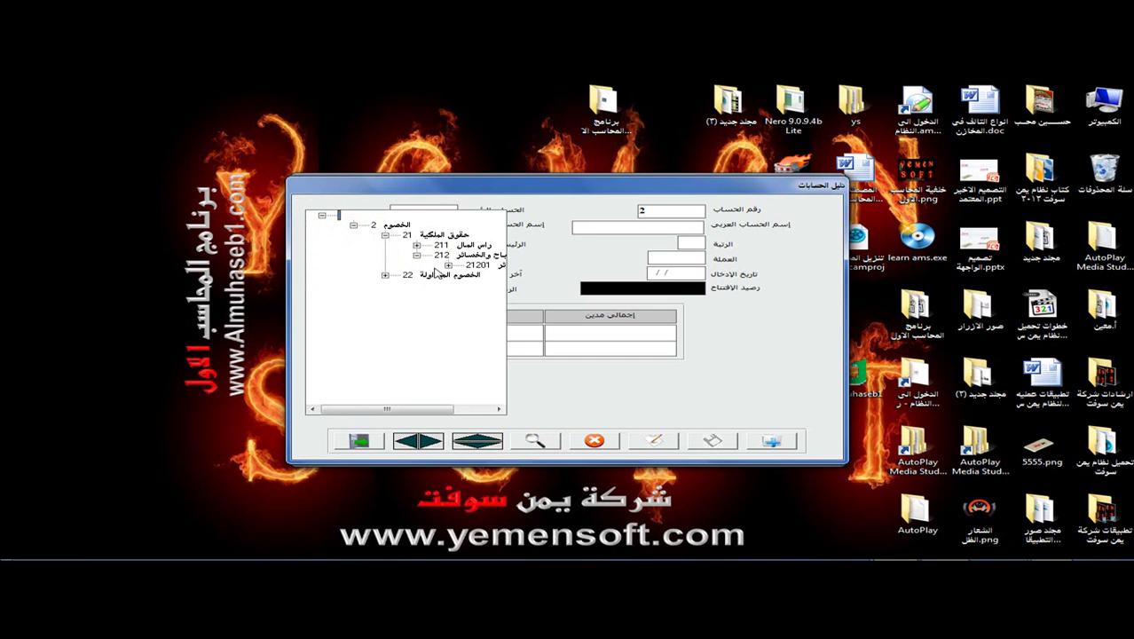
left_click(416, 255)
left_click_drag(396, 408, 468, 410)
left_click(403, 279)
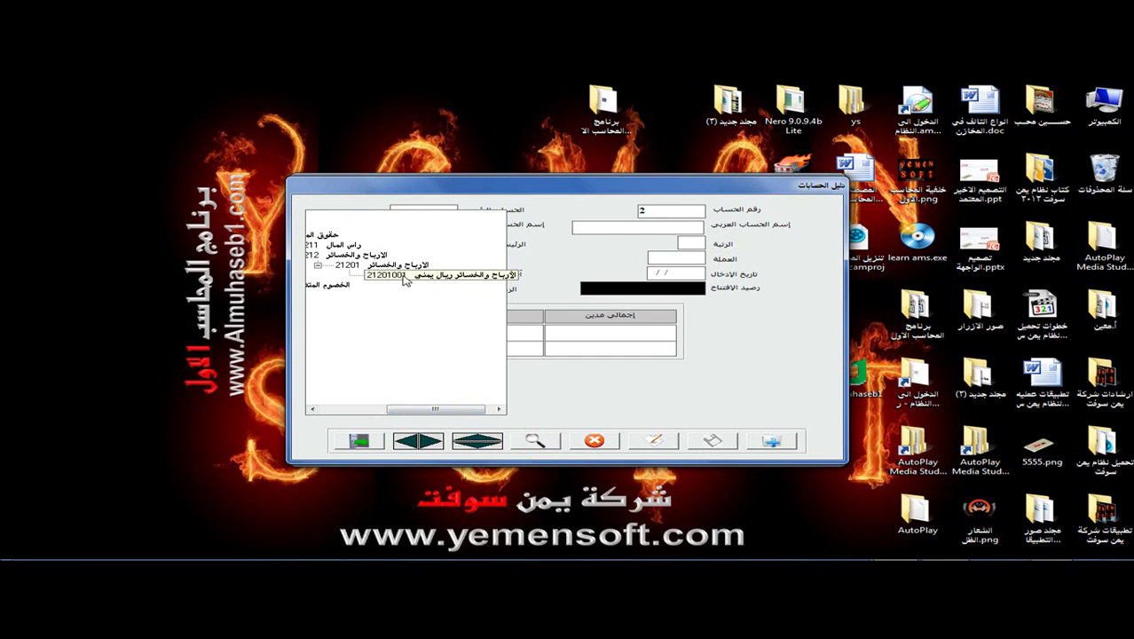
double_click(404, 279)
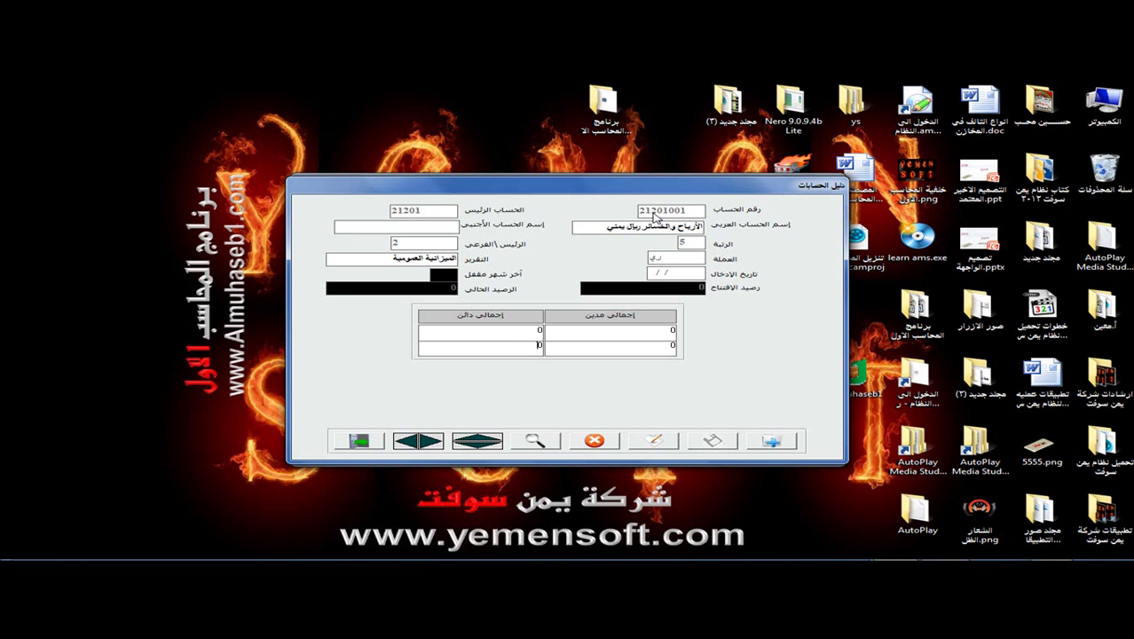
left_click(358, 441)
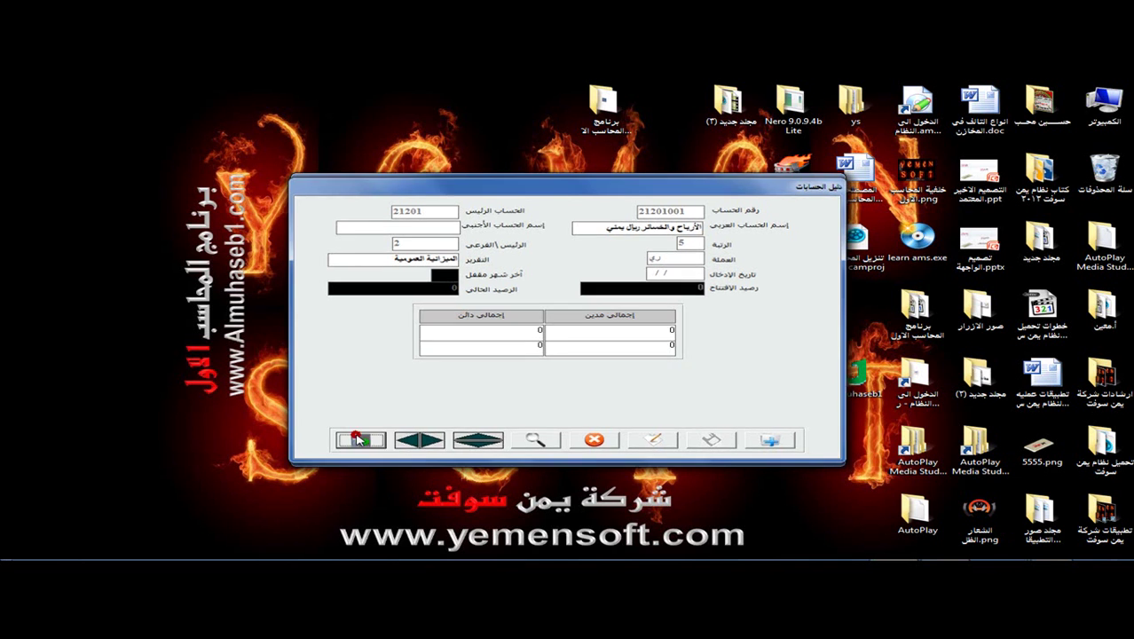
Step: Close the profit and loss accounts into ledger account 21201001 and exit the closing dialog
left_click(810, 197)
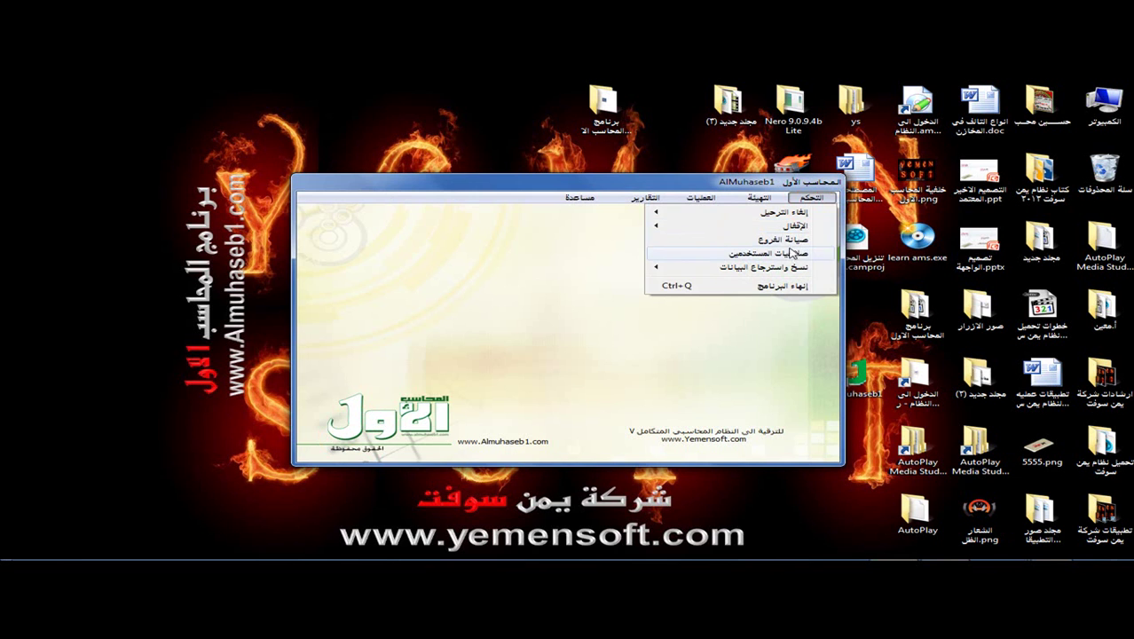
mouse_move(793, 227)
left_click(602, 254)
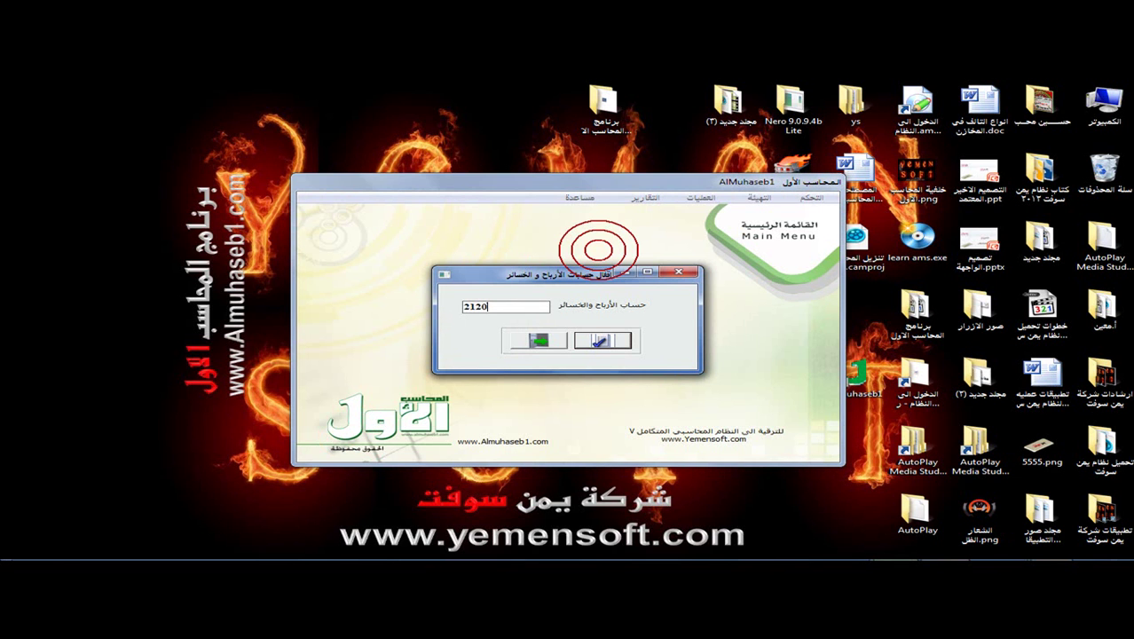
type("1001")
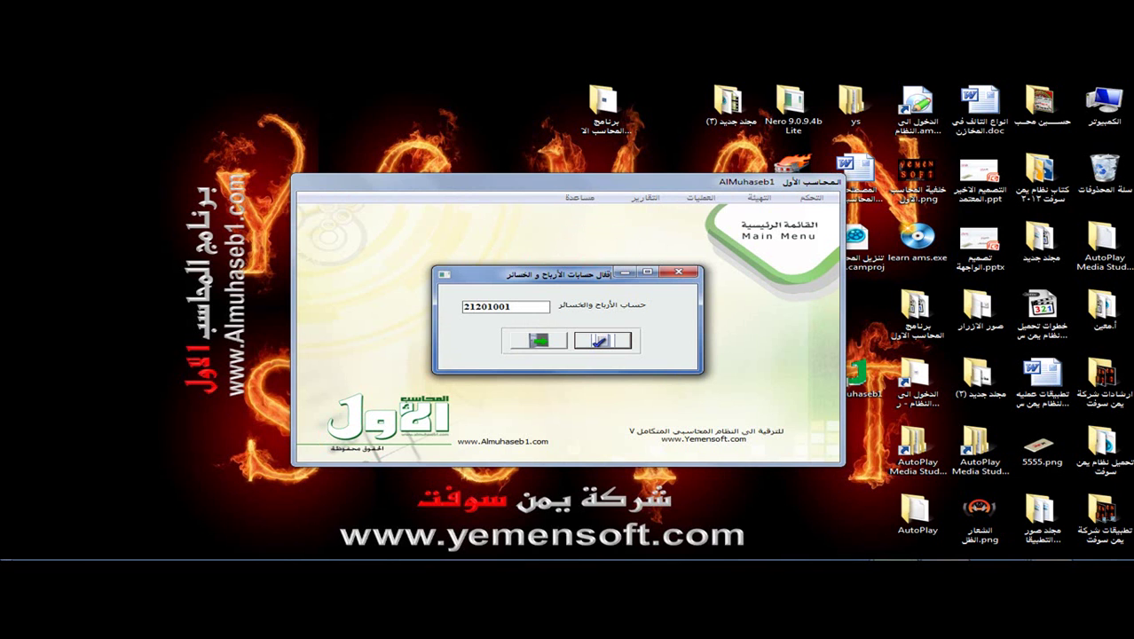
left_click(602, 344)
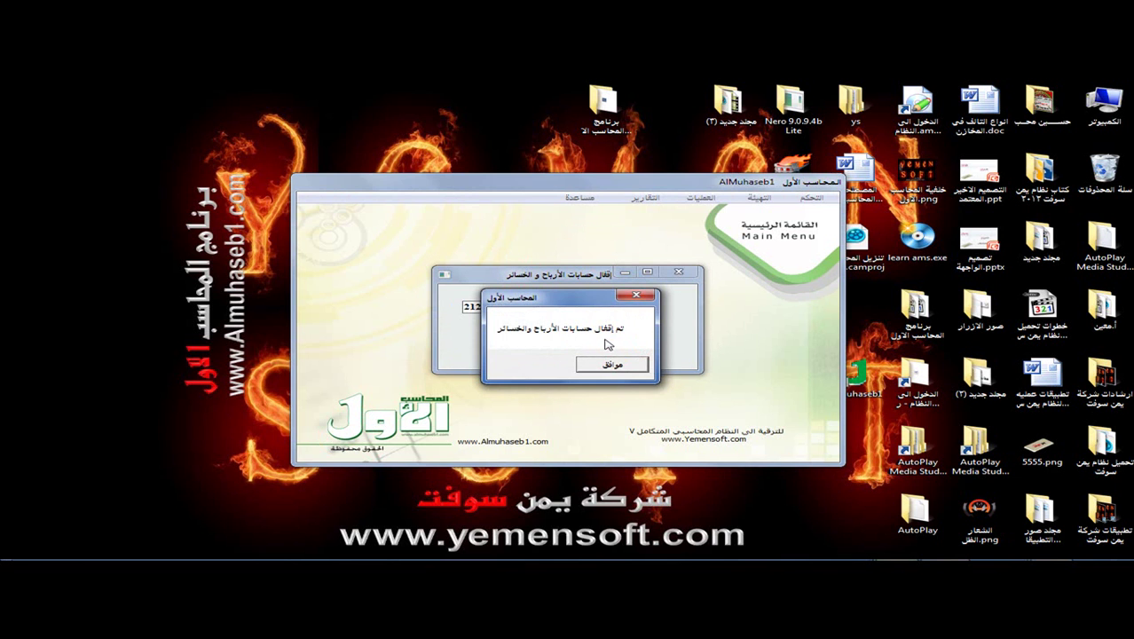
left_click(602, 362)
left_click(525, 343)
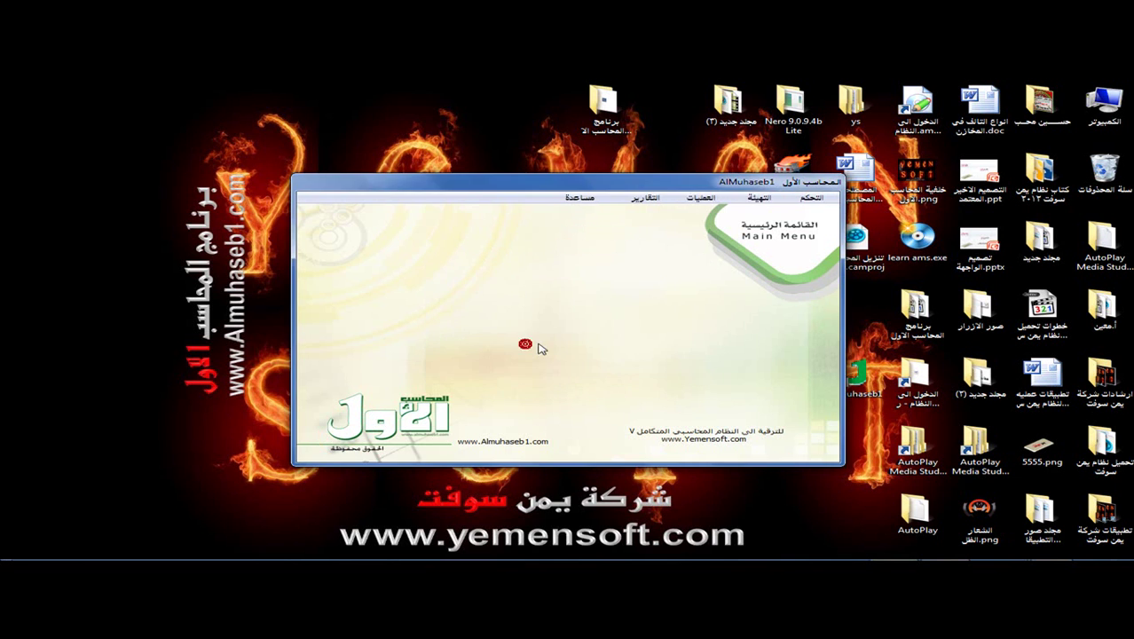
Step: Run the accounts closing (إقفال الحسابات) and acknowledge its completion
left_click(807, 198)
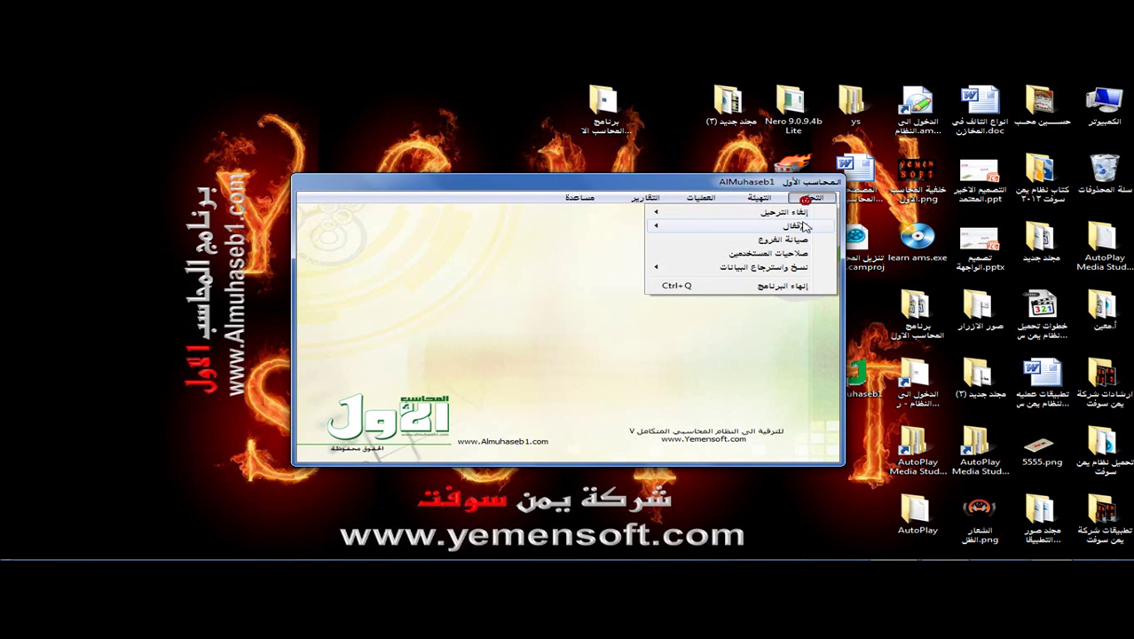
left_click(798, 226)
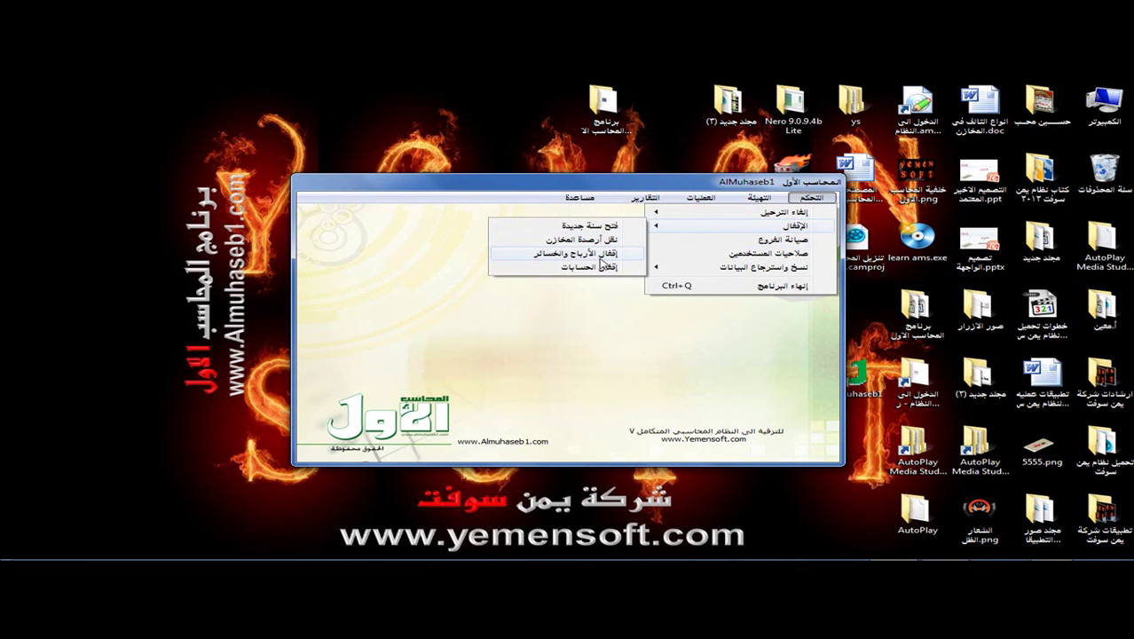
left_click(603, 268)
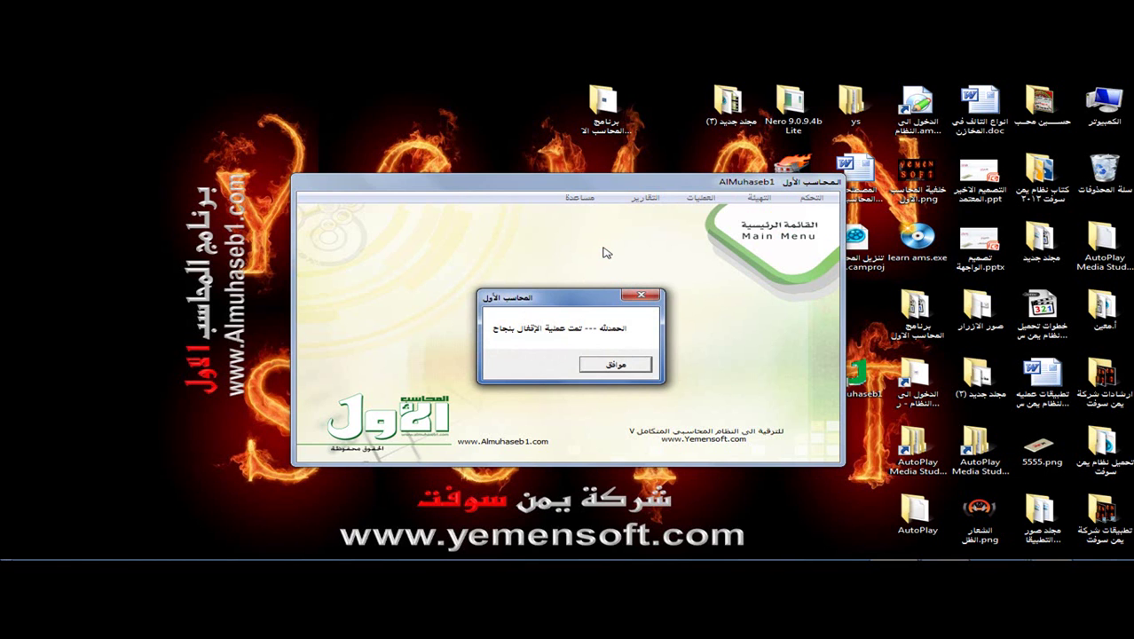
left_click(615, 365)
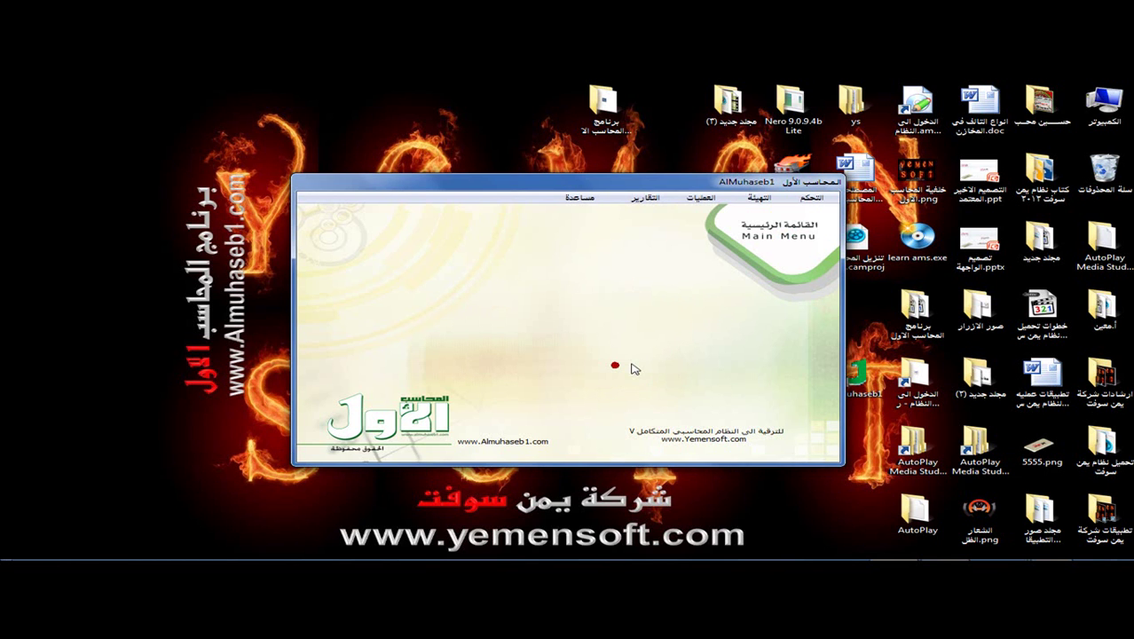
left_click(810, 198)
mouse_move(795, 226)
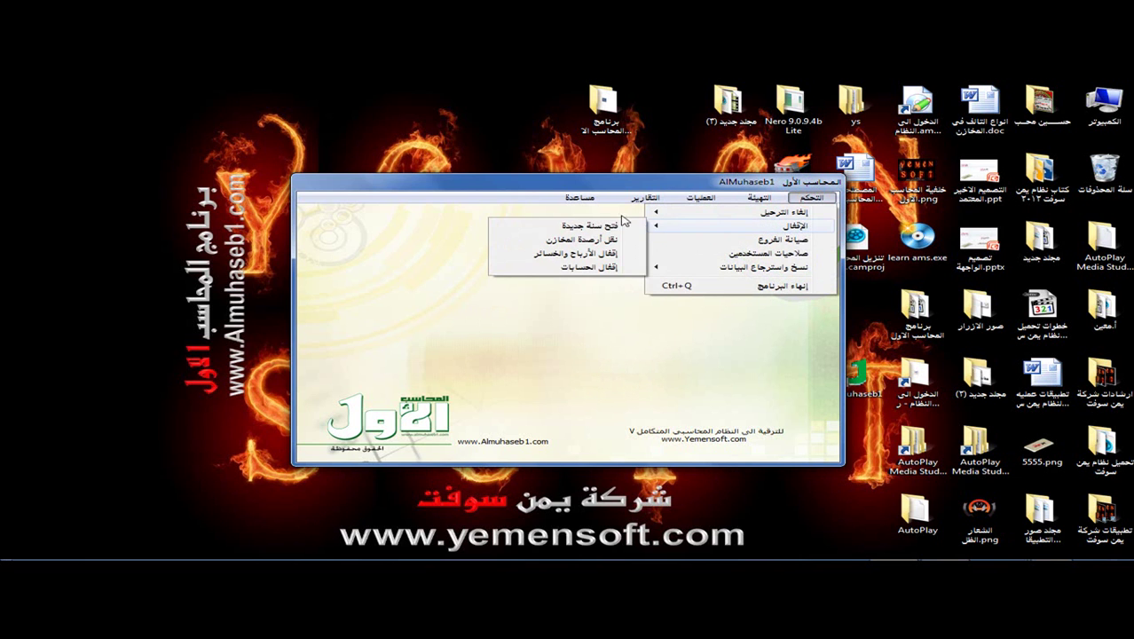